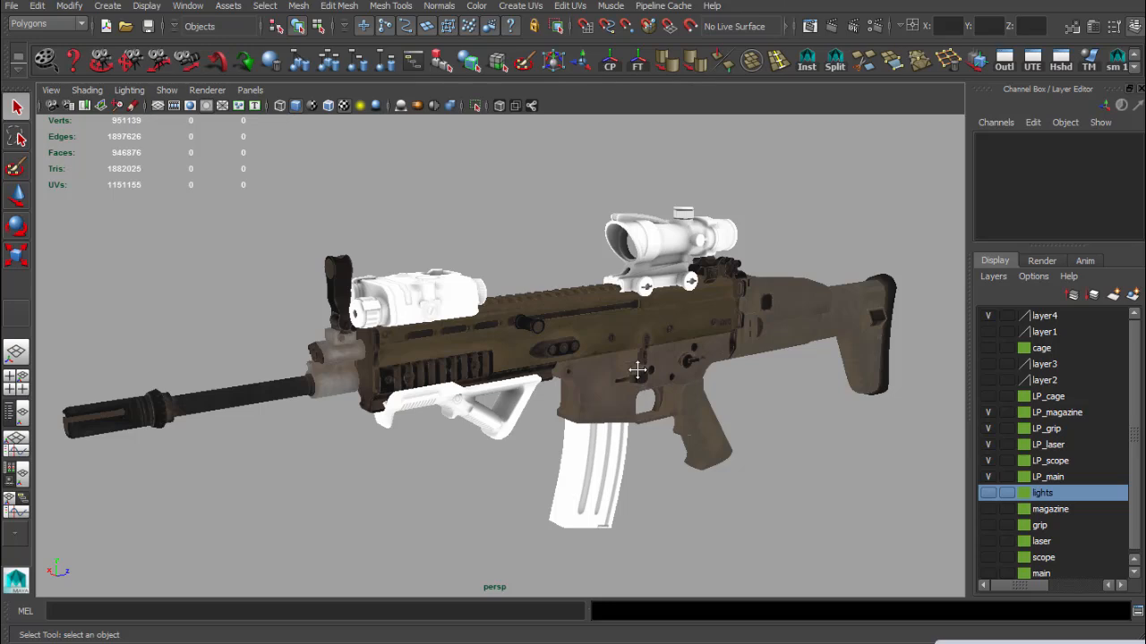
# Set the perspective viewport to Use Flat Lighting for the textured rifle.
pyautogui.moveTo(637, 369); pyautogui.dragTo(506, 338)
pyautogui.moveTo(307, 271); pyautogui.dragTo(446, 298)
pyautogui.click(129, 92)
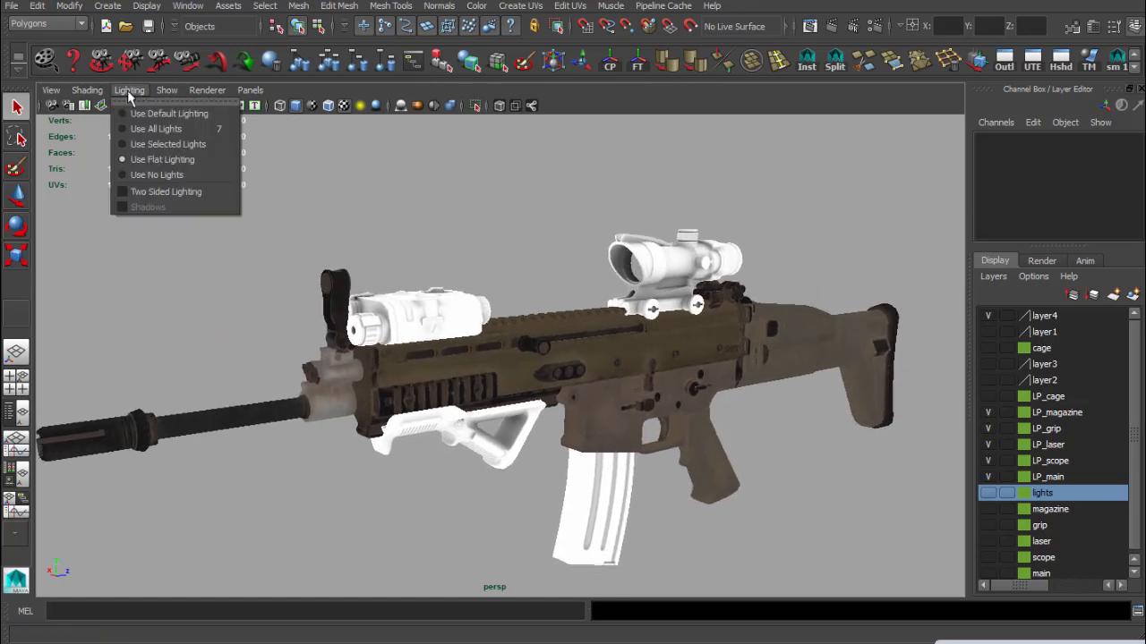
pyautogui.click(154, 165)
# Examine the textured low-poly rifle and its untextured scope, laser, grip and magazine from several angles.
pyautogui.moveTo(512, 336); pyautogui.dragTo(570, 337)
pyautogui.scroll(1, 464, 319)
pyautogui.scroll(2, 480, 353)
pyautogui.moveTo(556, 212); pyautogui.dragTo(514, 211)
pyautogui.scroll(-3, 510, 300)
pyautogui.moveTo(410, 272); pyautogui.dragTo(465, 269)
pyautogui.scroll(4, 686, 348)
pyautogui.moveTo(683, 305); pyautogui.dragTo(219, 301)
pyautogui.scroll(4, 570, 369)
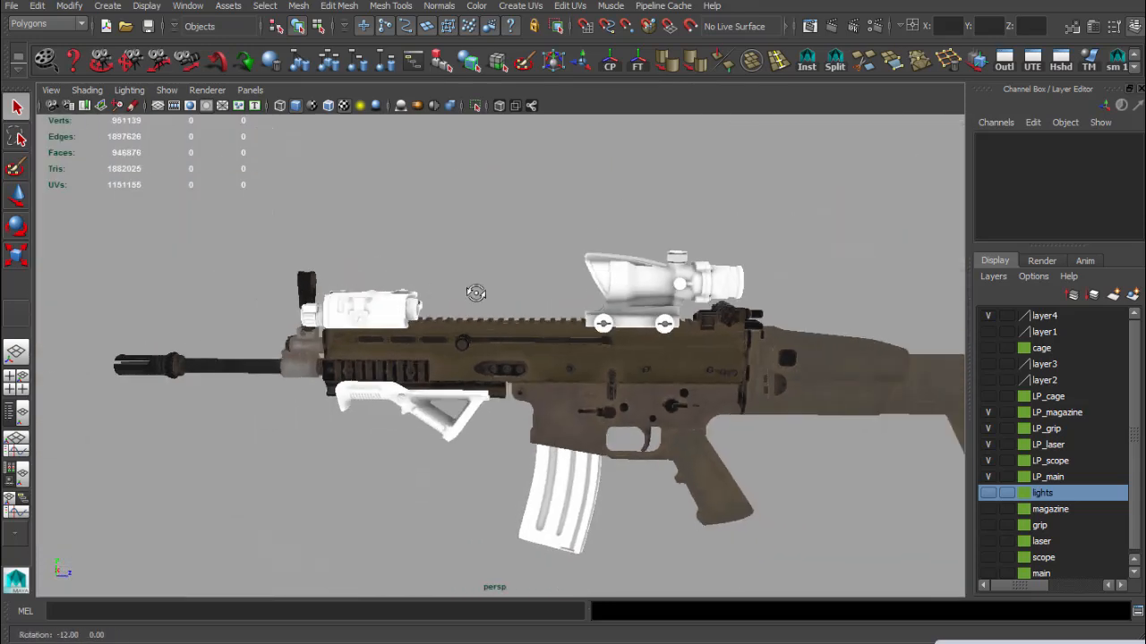
pyautogui.moveTo(475, 295); pyautogui.dragTo(546, 307)
pyautogui.moveTo(521, 306); pyautogui.dragTo(521, 280)
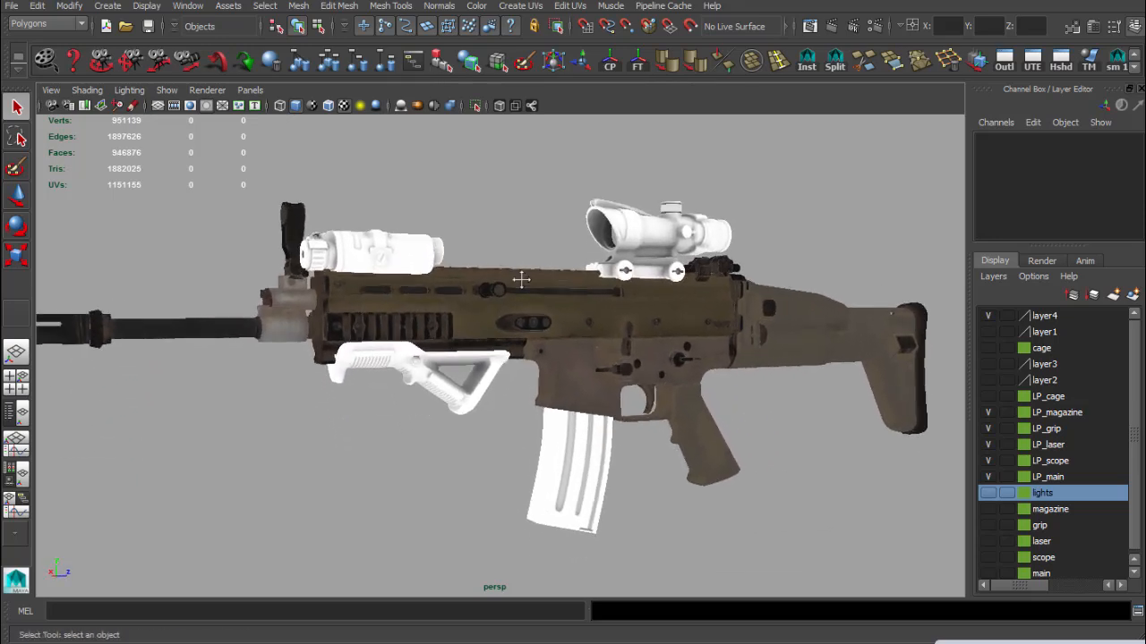
pyautogui.click(420, 380)
pyautogui.moveTo(421, 381); pyautogui.dragTo(460, 365)
pyautogui.click(455, 440)
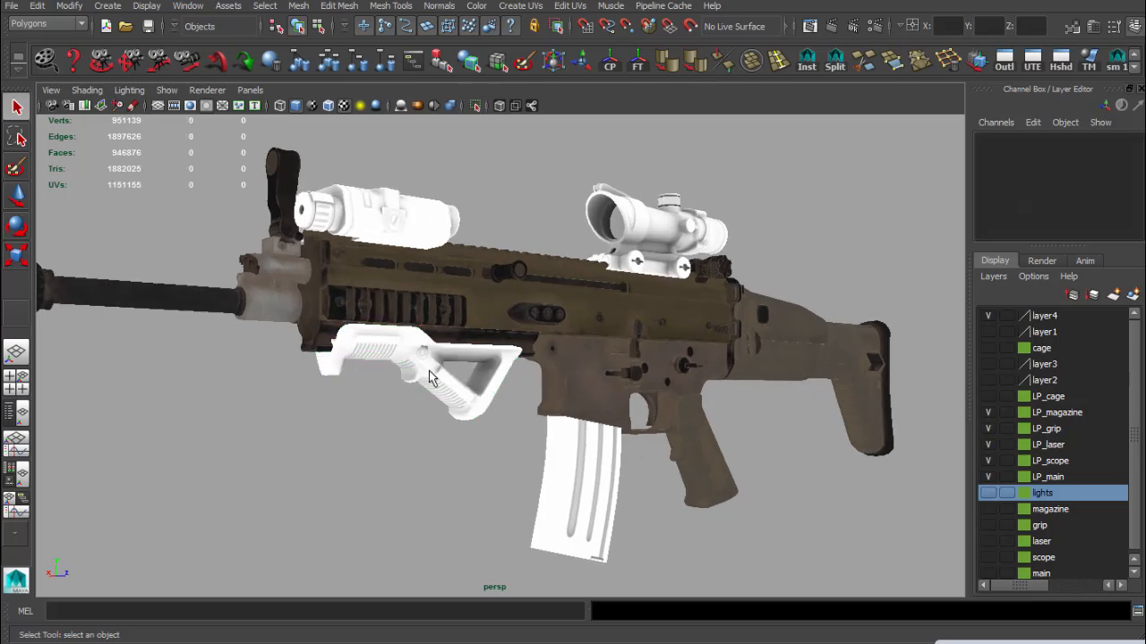
pyautogui.moveTo(662, 367); pyautogui.dragTo(428, 367)
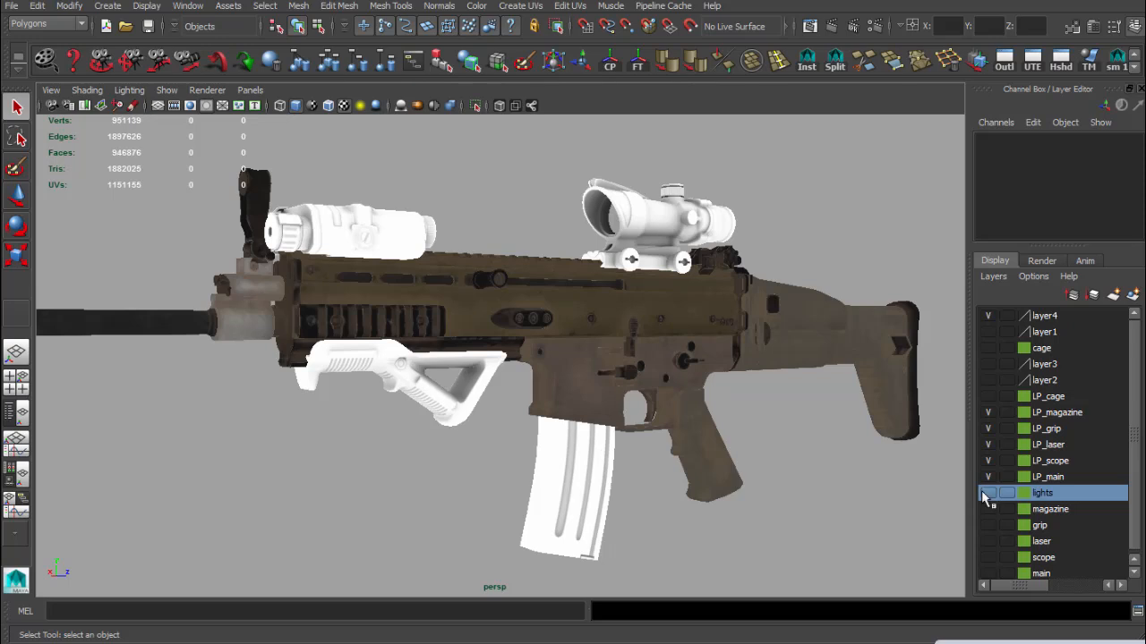
# Hide the LP_scope, LP_laser, LP_grip and LP_magazine layers, leaving the LP_main layer shown.
pyautogui.click(988, 461)
pyautogui.click(988, 445)
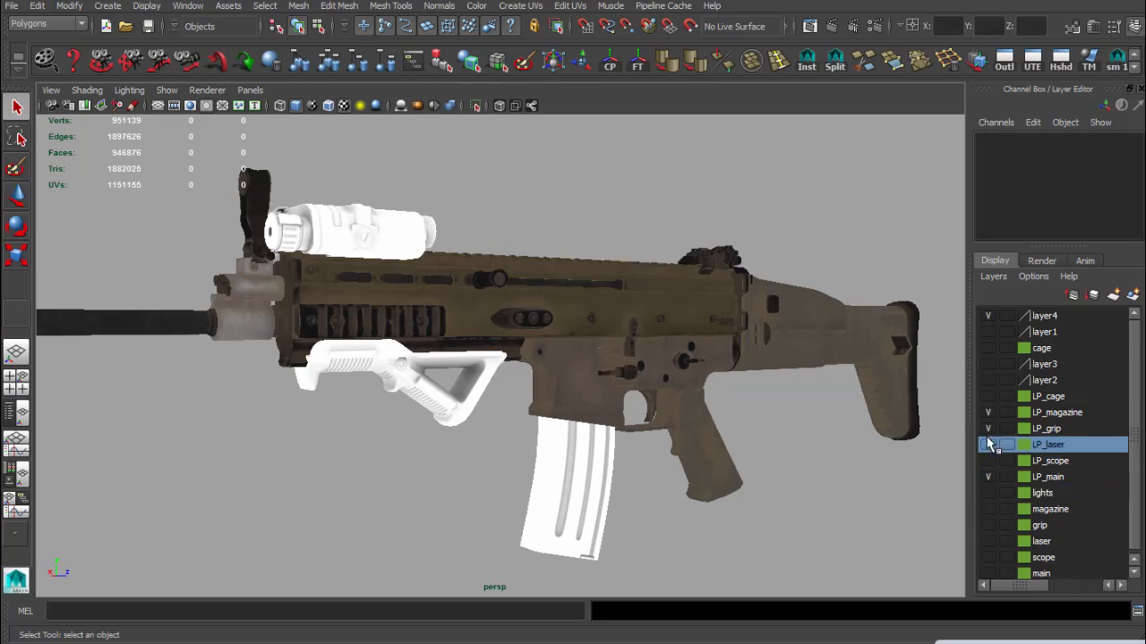
pyautogui.click(988, 429)
pyautogui.click(988, 413)
pyautogui.click(989, 445)
# Examine the main rifle body's texture from both sides, close up and from far away, looking for seam artifacts.
pyautogui.moveTo(644, 376); pyautogui.dragTo(498, 333)
pyautogui.moveTo(667, 343); pyautogui.dragTo(566, 342)
pyautogui.scroll(2, 562, 339)
pyautogui.moveTo(442, 345); pyautogui.dragTo(549, 339)
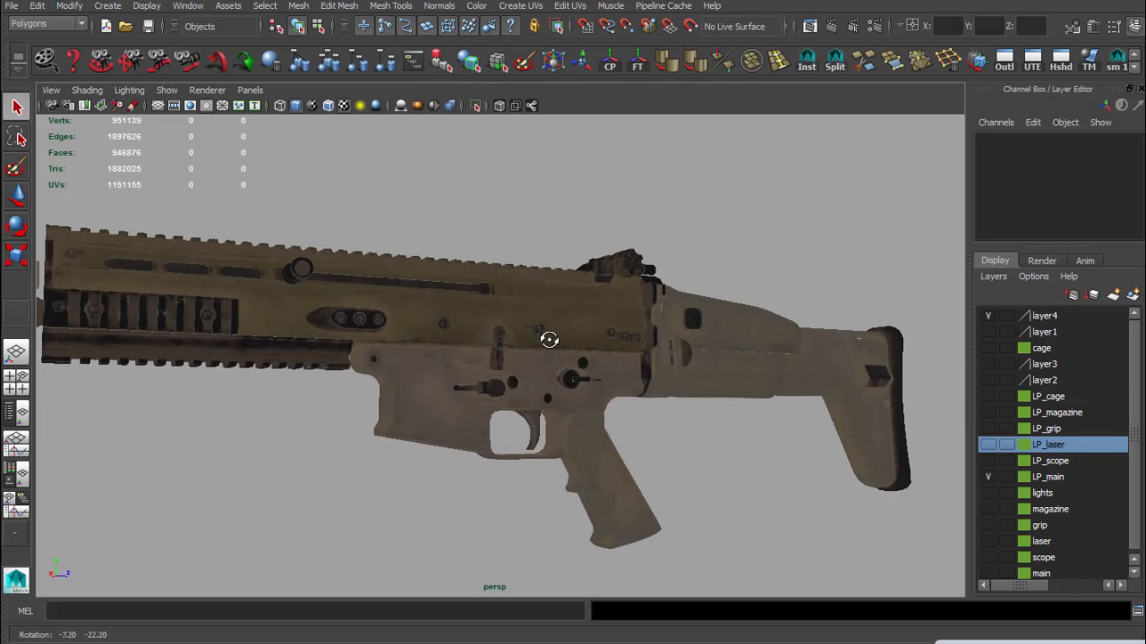
pyautogui.moveTo(638, 380); pyautogui.dragTo(588, 352)
pyautogui.scroll(4, 581, 370)
pyautogui.moveTo(439, 357); pyautogui.dragTo(676, 355)
pyautogui.moveTo(676, 355); pyautogui.dragTo(517, 376)
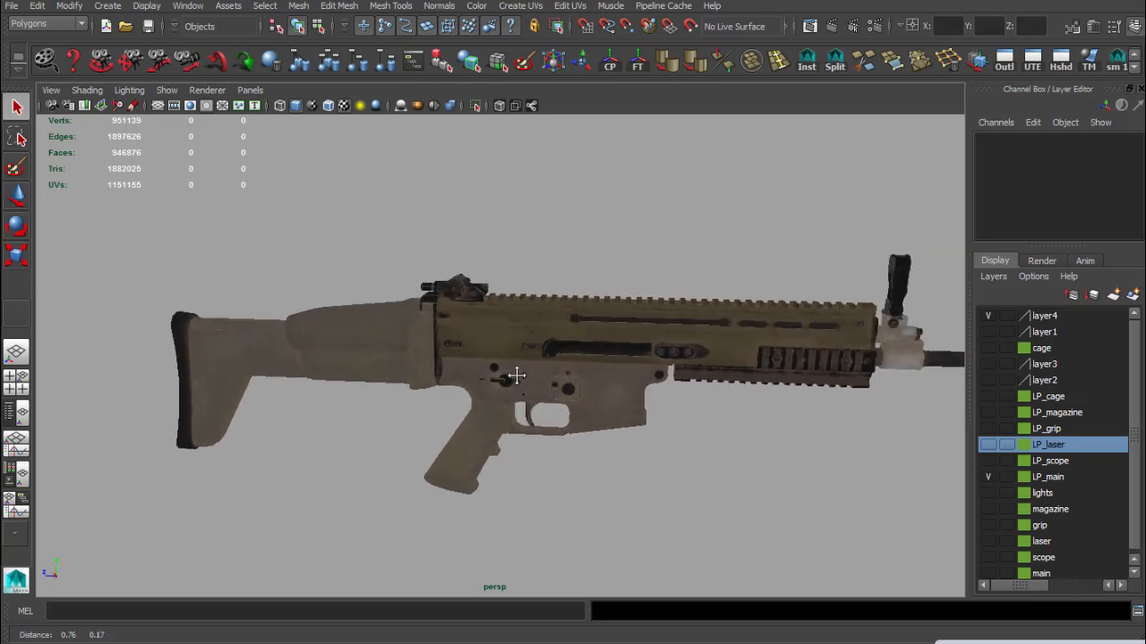
pyautogui.moveTo(478, 329); pyautogui.dragTo(411, 336)
pyautogui.moveTo(457, 330); pyautogui.dragTo(424, 392)
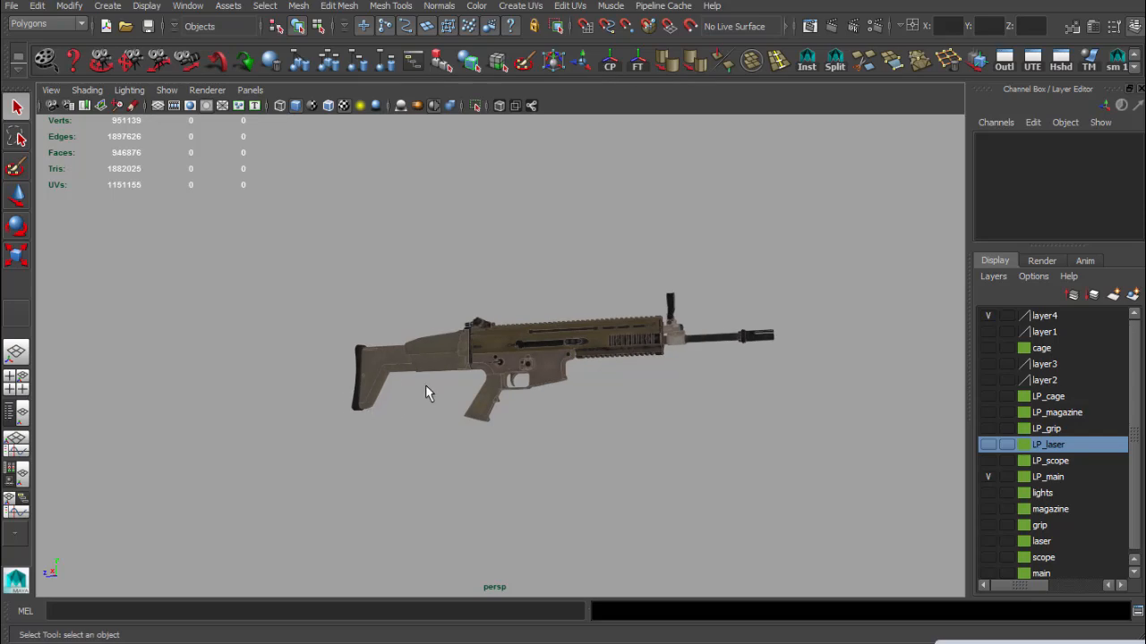
pyautogui.scroll(4, 427, 382)
pyautogui.scroll(-4, 427, 381)
pyautogui.moveTo(429, 389); pyautogui.dragTo(471, 351)
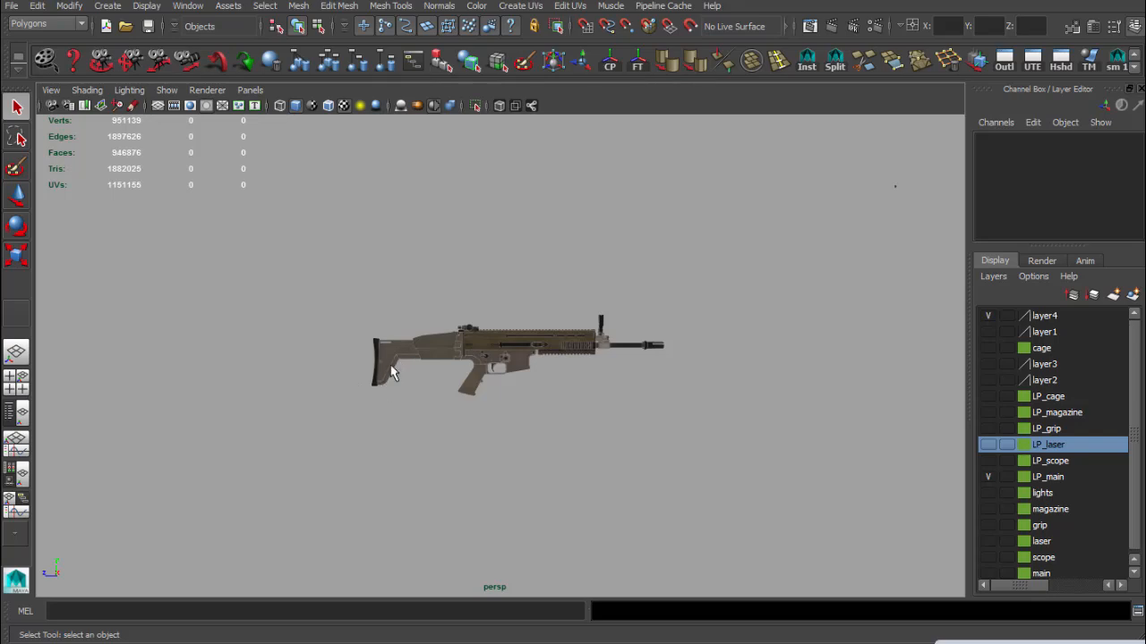
pyautogui.moveTo(393, 386); pyautogui.dragTo(598, 424)
pyautogui.moveTo(460, 404); pyautogui.dragTo(647, 391)
pyautogui.scroll(6, 573, 391)
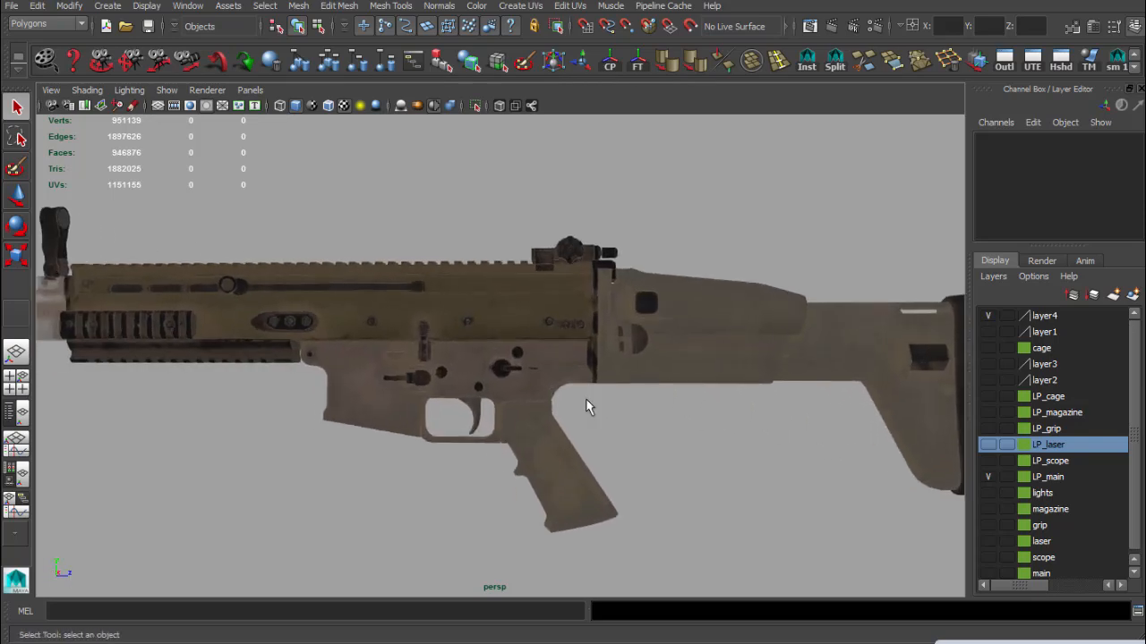
pyautogui.scroll(-4, 585, 398)
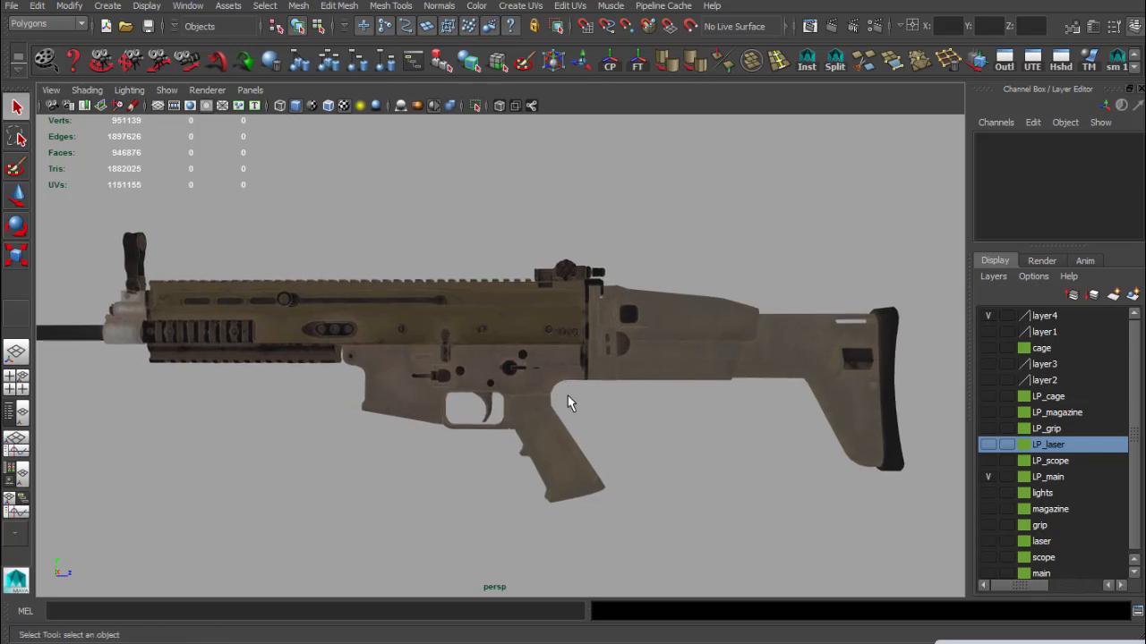
# Switch to Photoshop with the BaseMaterial [Albedo].psd texture.
pyautogui.hotkey('alt', 'Tab')
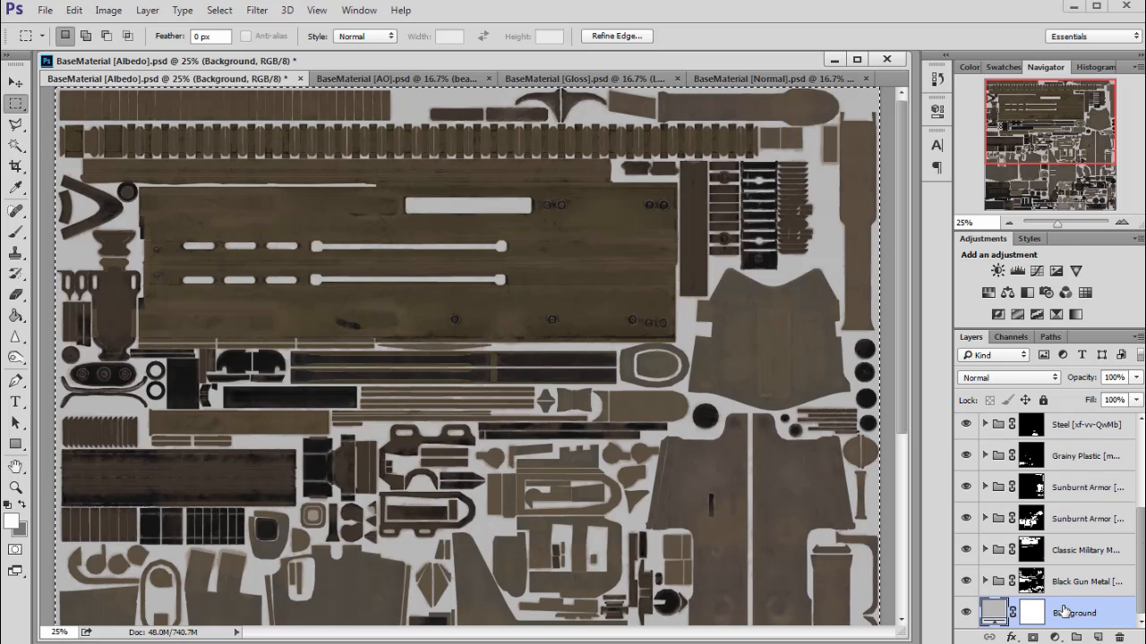
# Try recolouring the Background fill layer with the dark brown 453f2c sampled from the large receiver panel, and undo it.
pyautogui.doubleClick(995, 616)
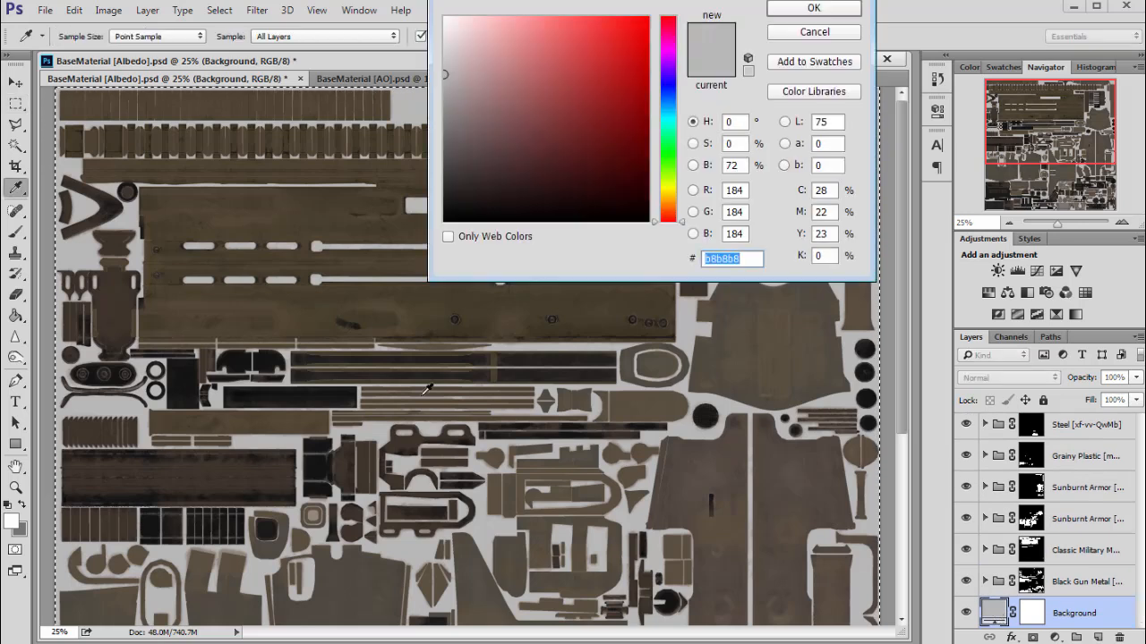
pyautogui.click(412, 294)
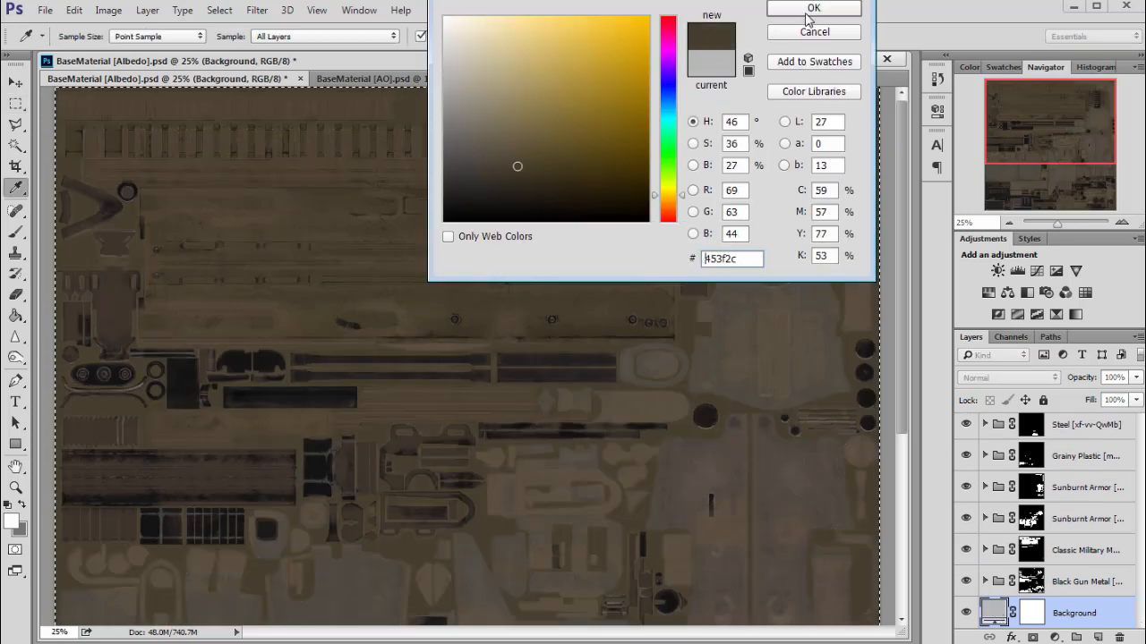
pyautogui.click(811, 11)
pyautogui.click(1023, 149)
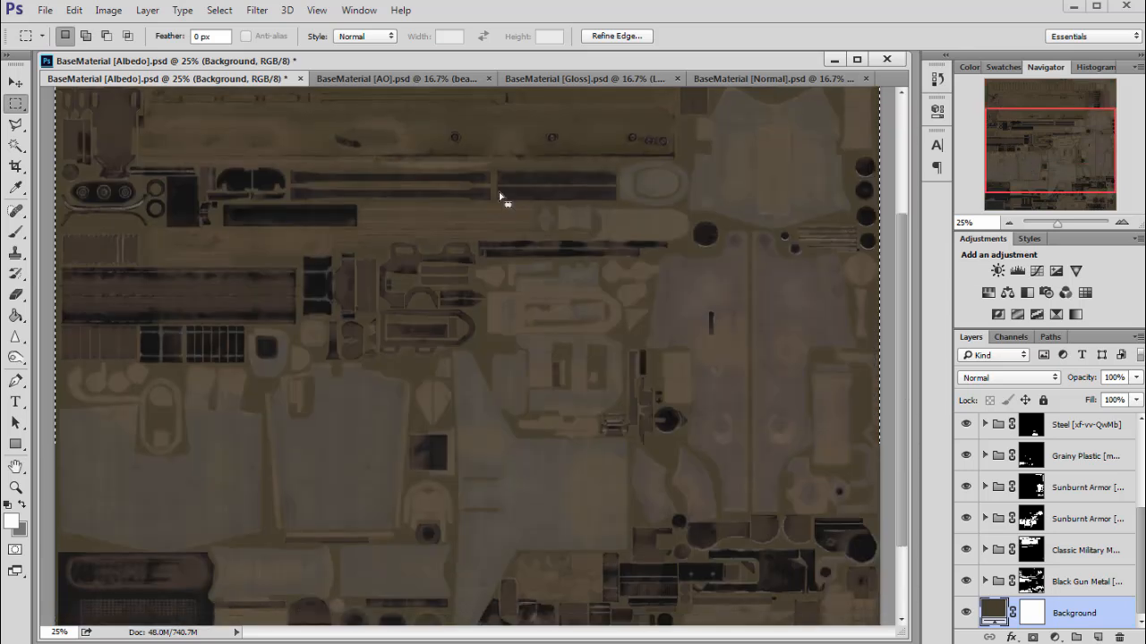
pyautogui.moveTo(1025, 164); pyautogui.dragTo(1031, 109)
pyautogui.hotkey('ctrl', 'z')
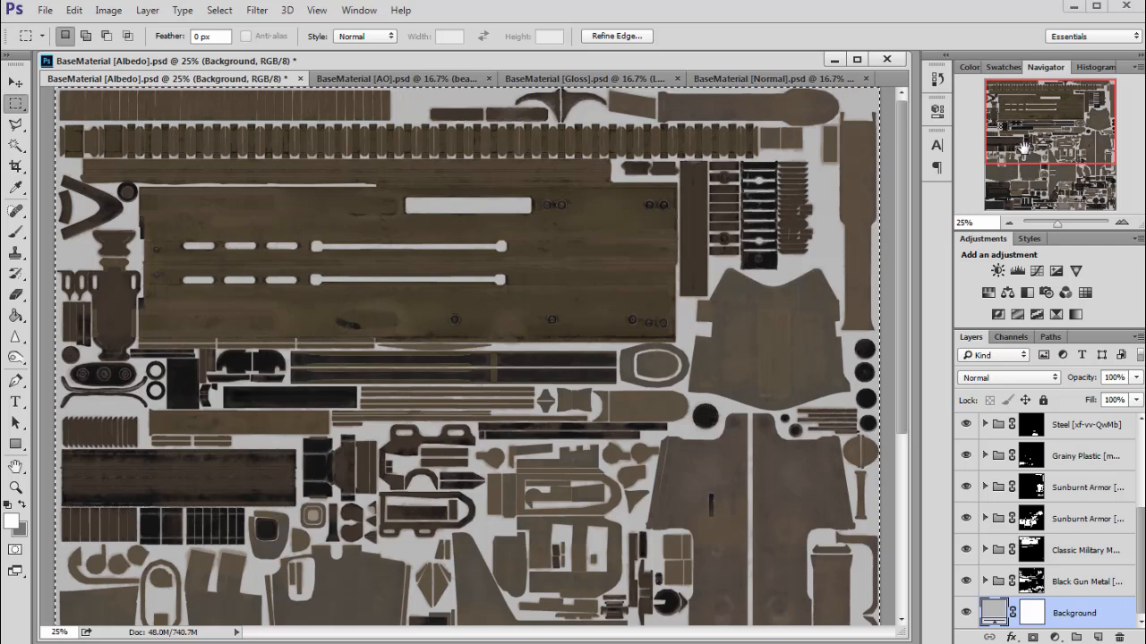
# Clear the full-canvas selection and load the material groups' masks, from Black Gun Metal up to Steel, as one combined selection.
pyautogui.hotkey('ctrl', 'd')
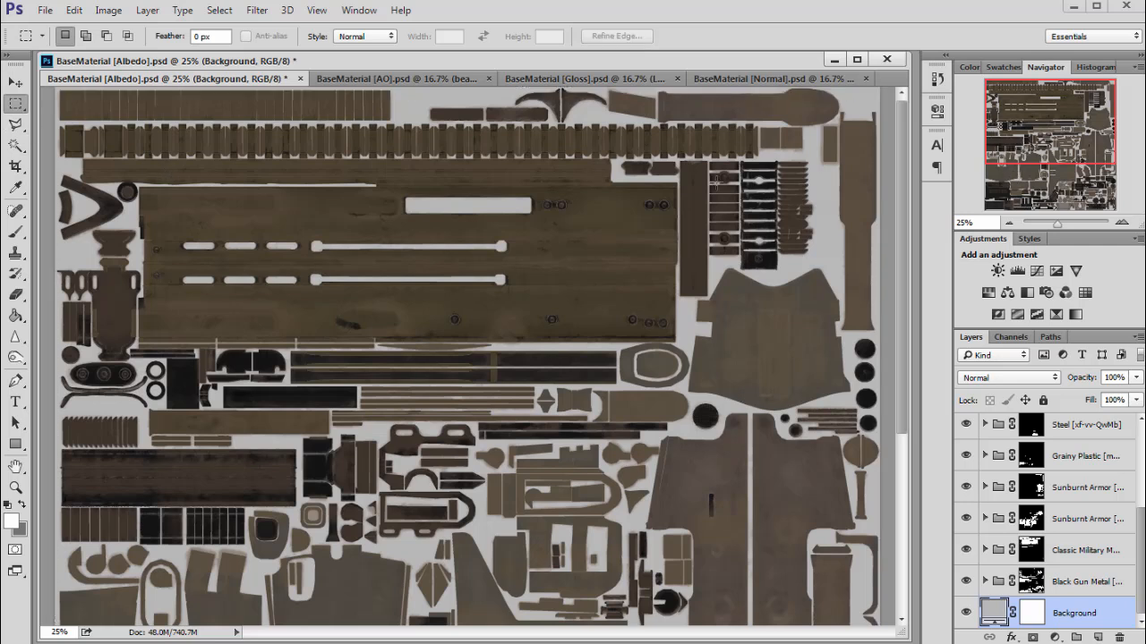
pyautogui.moveTo(1030, 139); pyautogui.dragTo(1061, 115)
pyautogui.moveTo(1144, 524); pyautogui.dragTo(1143, 522)
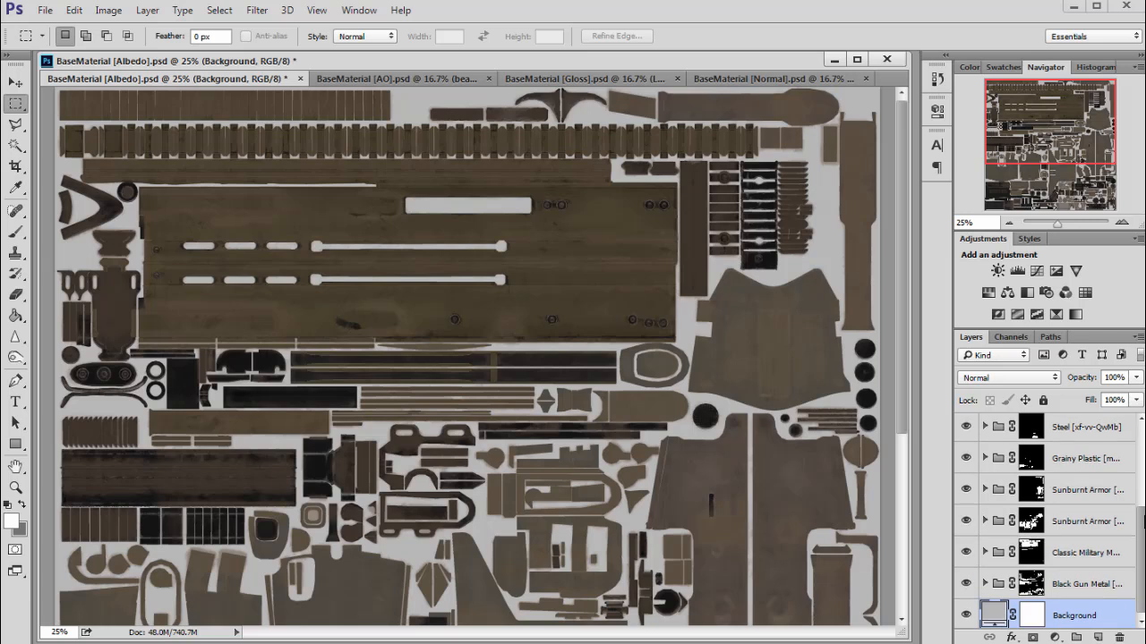
pyautogui.click(1033, 586)
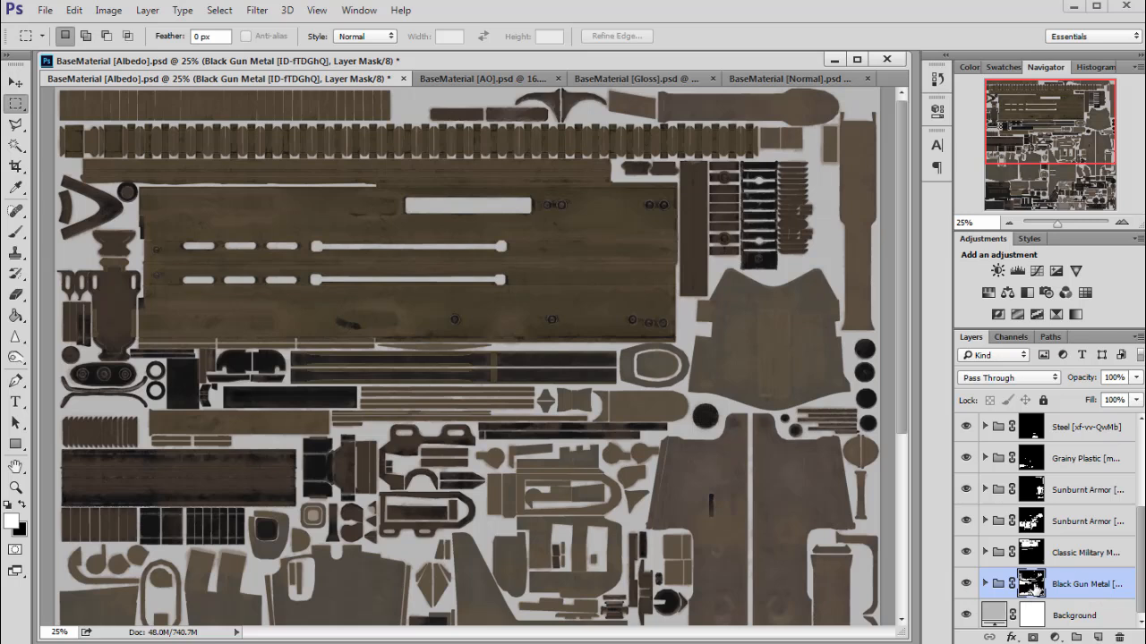
pyautogui.keyDown('ctrl'); pyautogui.click(1034, 585); pyautogui.keyUp('ctrl')
pyautogui.keyDown('ctrl'); pyautogui.keyDown('shift'); pyautogui.click(1034, 430); pyautogui.keyUp('shift'); pyautogui.keyUp('ctrl')
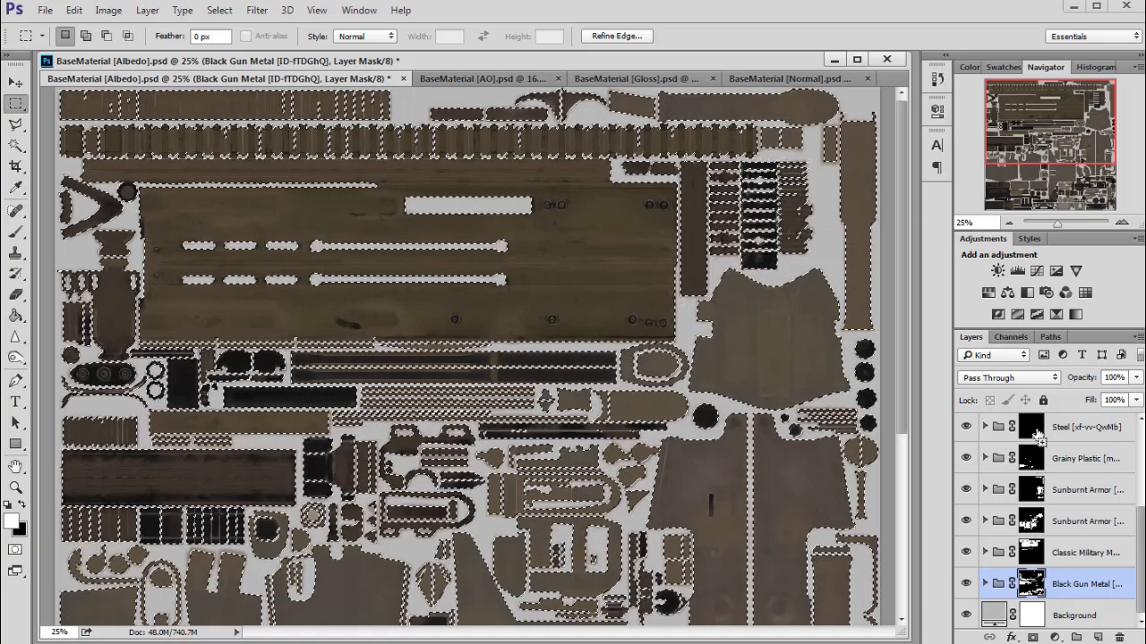
pyautogui.scroll(2, 1038, 435)
pyautogui.moveTo(1021, 141); pyautogui.dragTo(1013, 209)
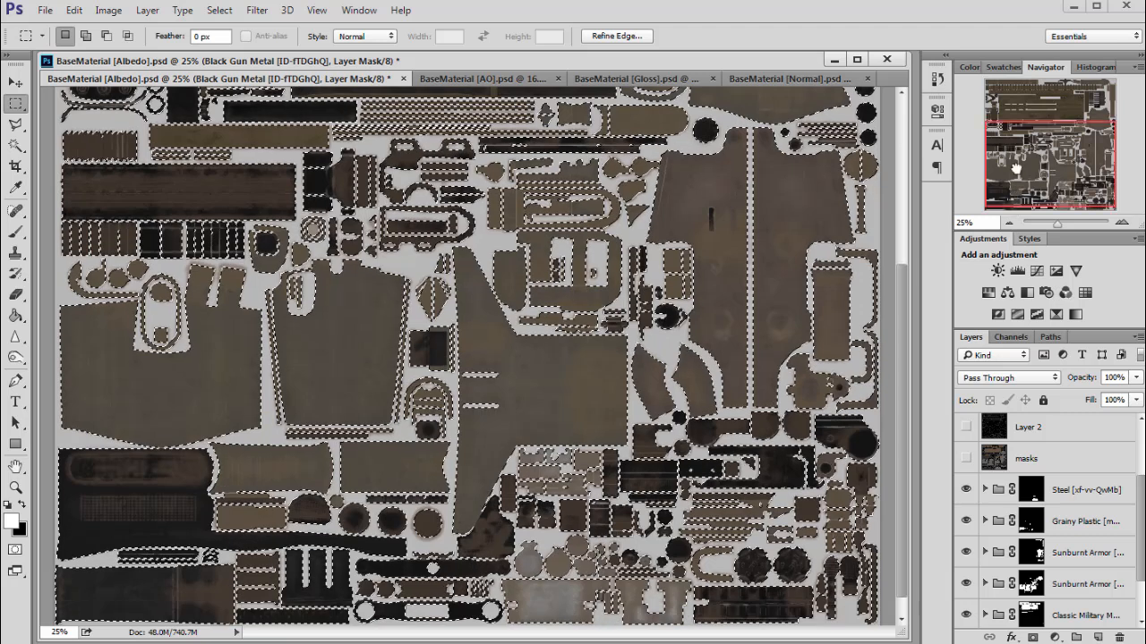
pyautogui.click(1020, 125)
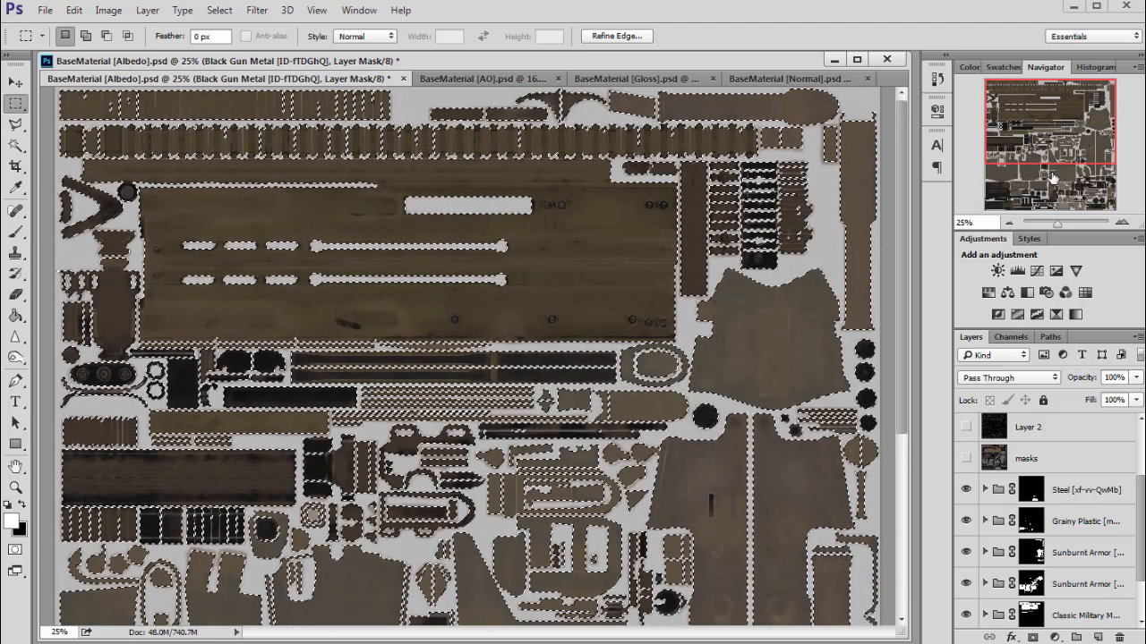
# Create a new empty layer and place it at the very top of the layer stack.
pyautogui.scroll(-3, 1065, 501)
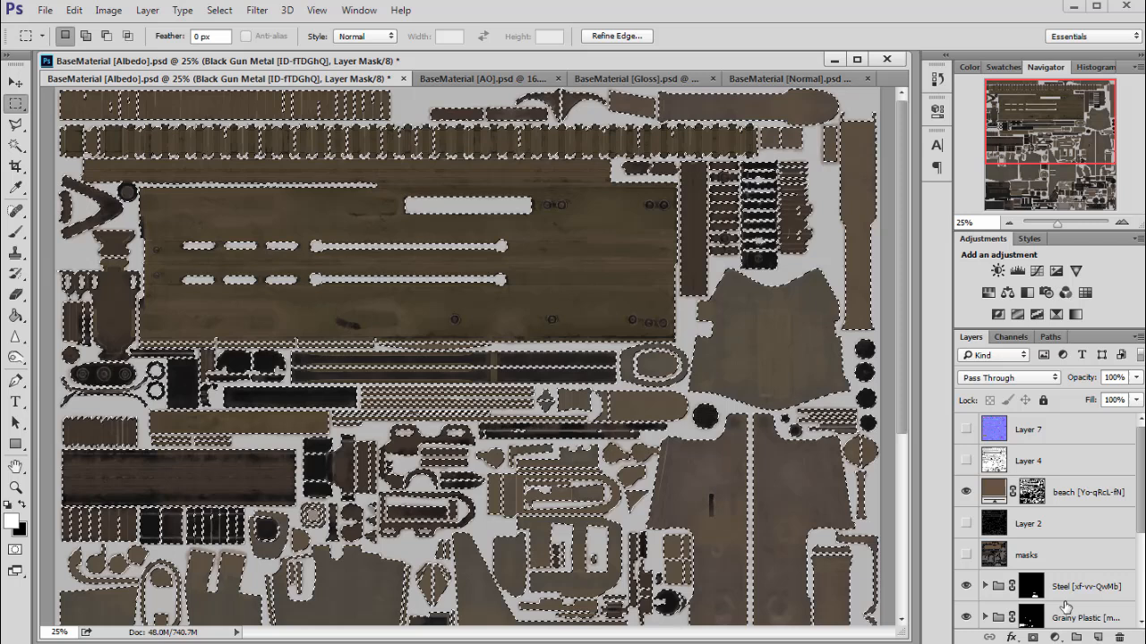
pyautogui.click(1098, 637)
pyautogui.moveTo(1030, 613); pyautogui.dragTo(1078, 508)
pyautogui.scroll(2, 1078, 508)
pyautogui.moveTo(1020, 586)
pyautogui.mouseDown()
pyautogui.moveTo(1066, 443)
pyautogui.moveTo(1024, 427)
pyautogui.mouseUp()
# Fill the selected UV islands with white on the new top layer using the Paint Bucket, and deselect.
pyautogui.click(16, 315)
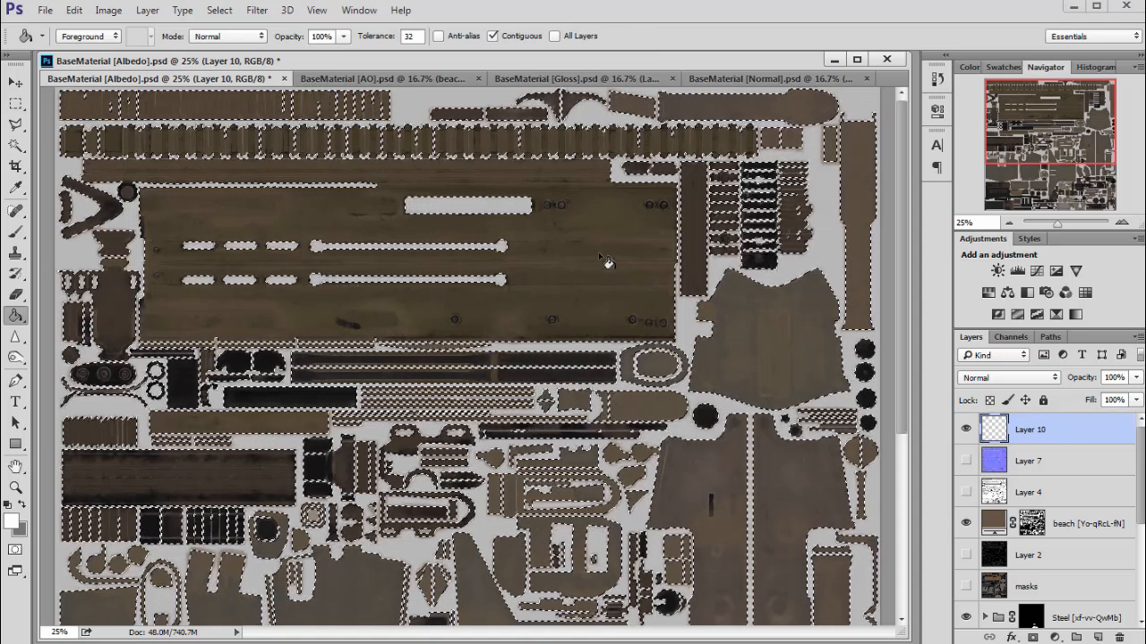
pyautogui.click(607, 263)
pyautogui.click(16, 106)
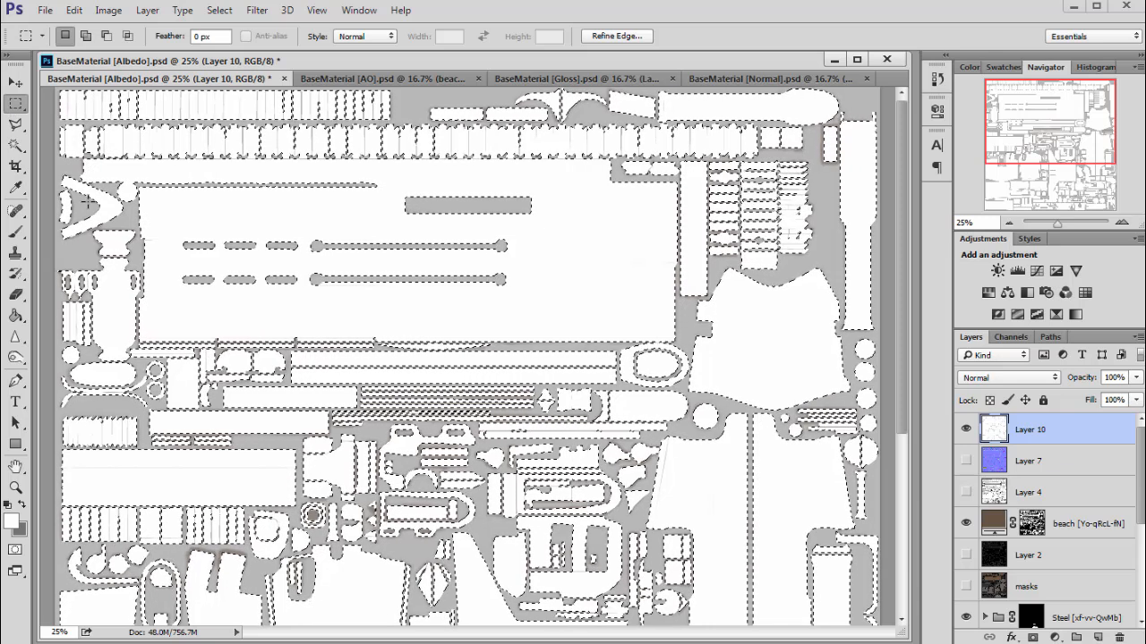
pyautogui.hotkey('ctrl', 'd')
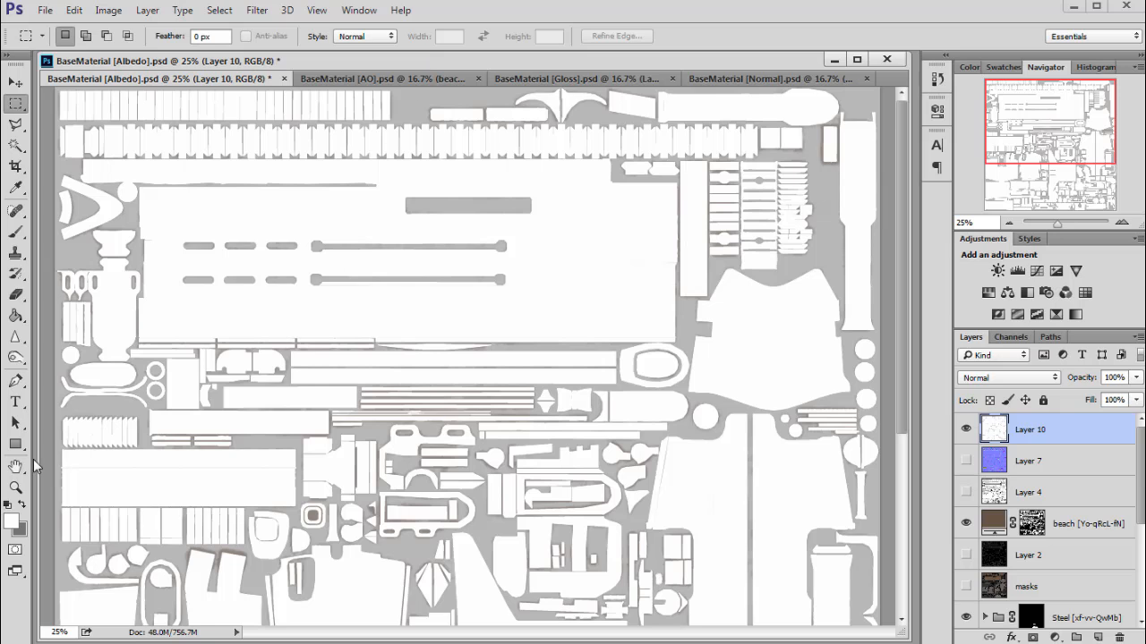
# Open the flattened texture BaseMaterial [Albedo].tga from the texturing_process folder.
pyautogui.hotkey('ctrl', 'o')
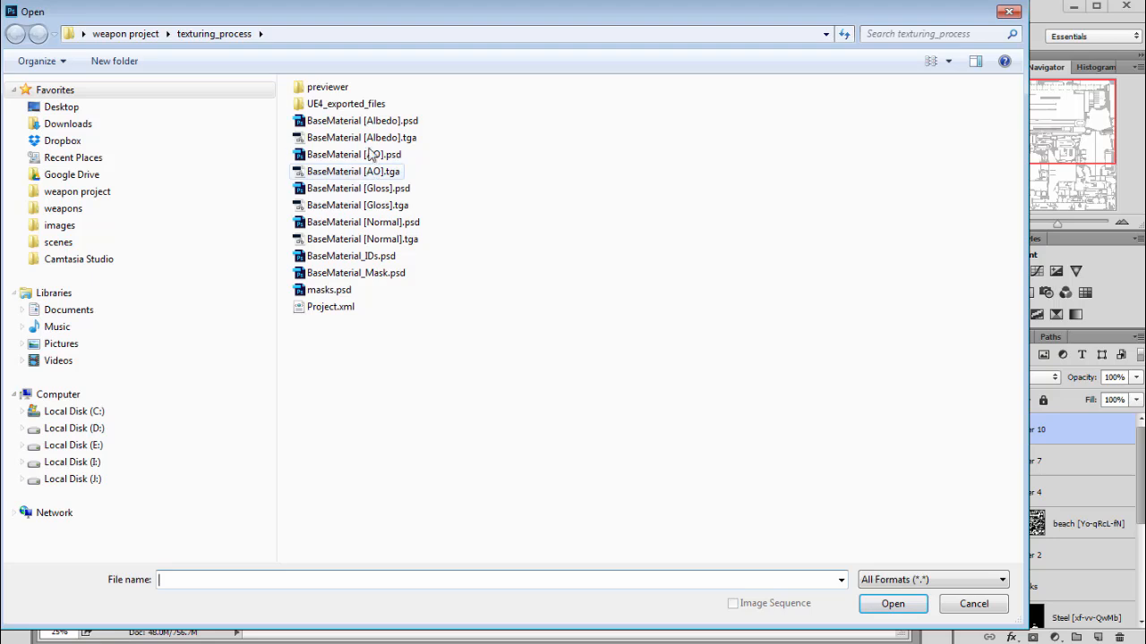
pyautogui.moveTo(468, 8); pyautogui.dragTo(511, 4)
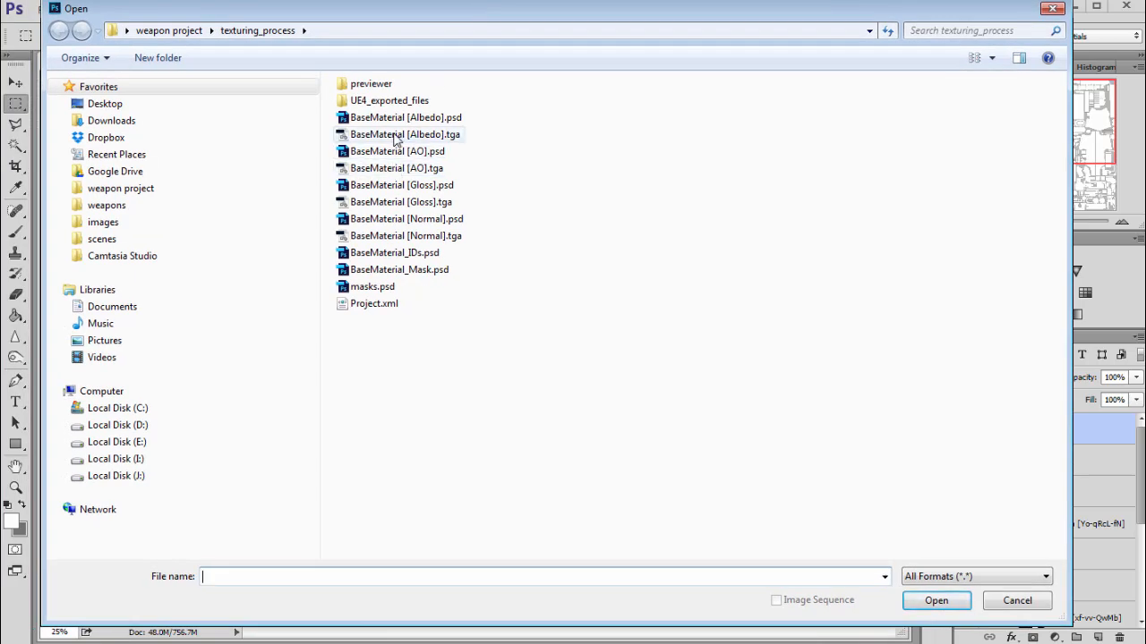
pyautogui.click(394, 136)
pyautogui.moveTo(516, 1); pyautogui.dragTo(531, 65)
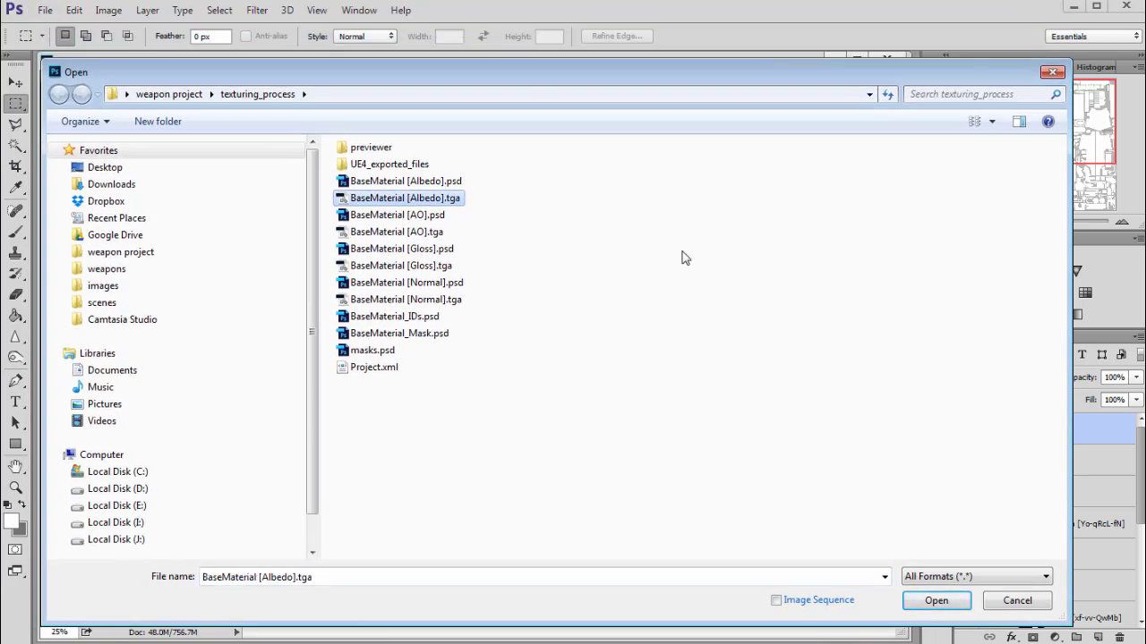
pyautogui.click(937, 600)
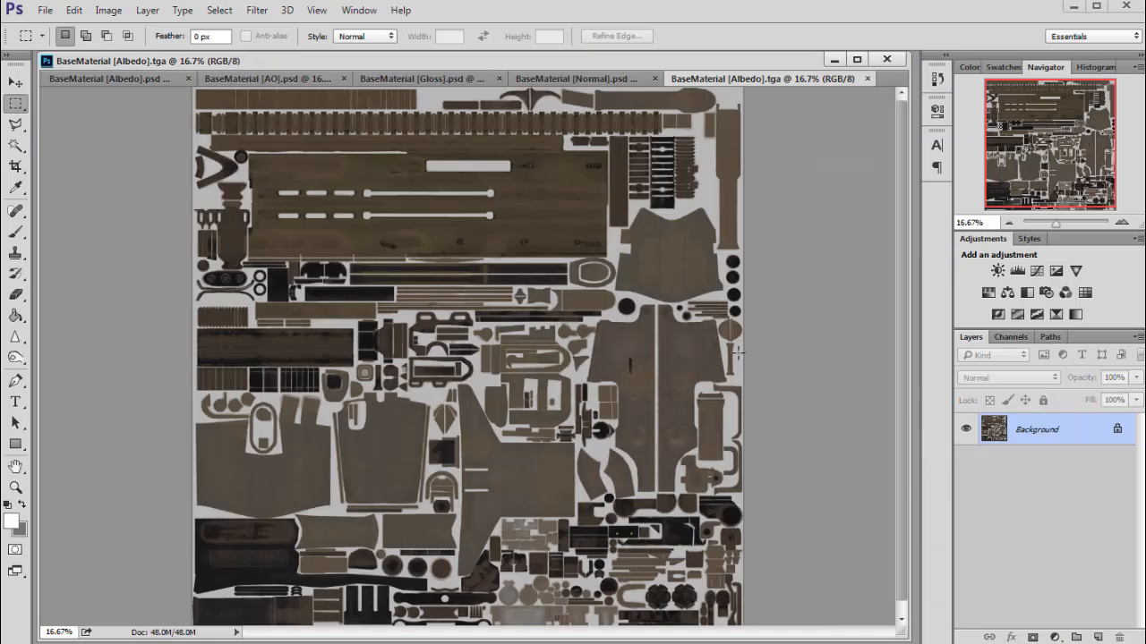
# Convert the TGA's locked Background to a regular layer named Layer 0, and close the file without saving.
pyautogui.doubleClick(1038, 441)
pyautogui.click(756, 235)
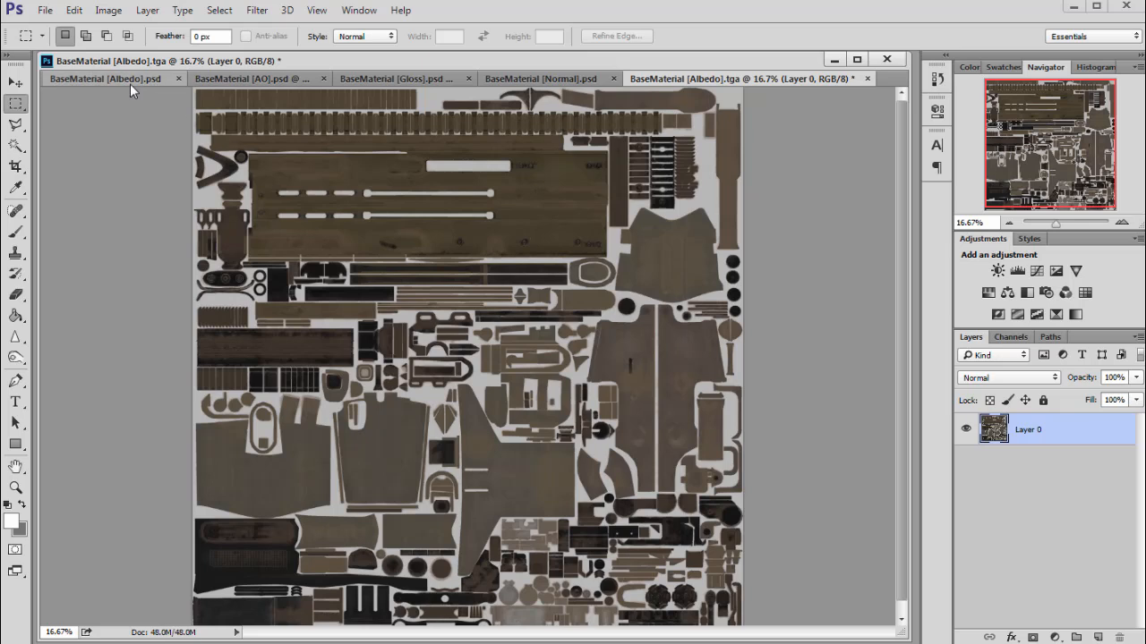
pyautogui.click(866, 79)
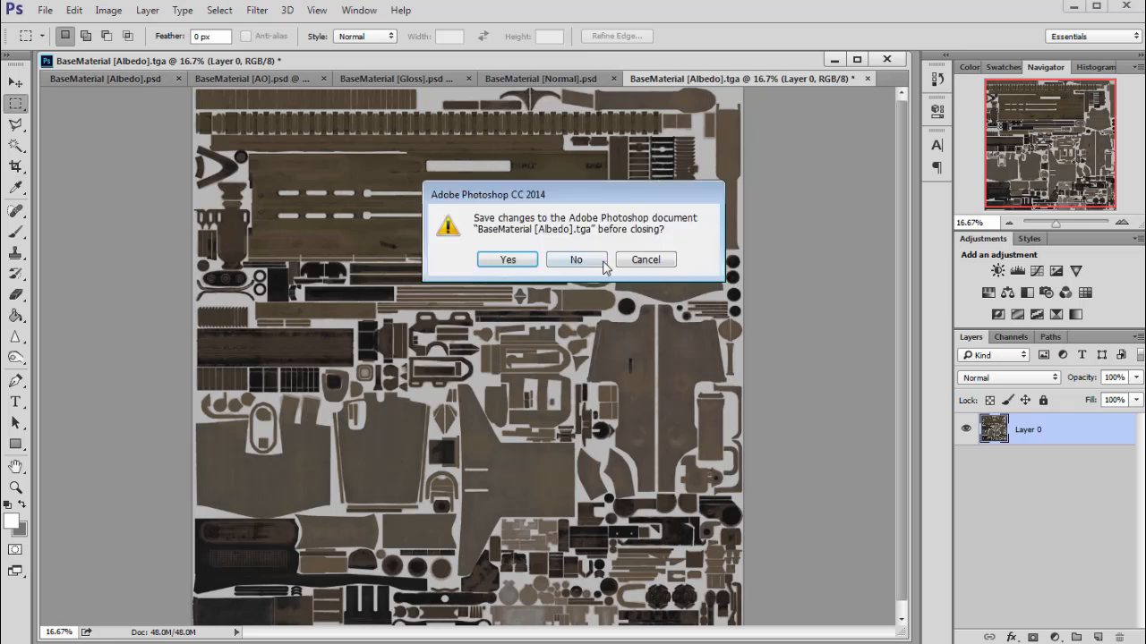
pyautogui.click(576, 261)
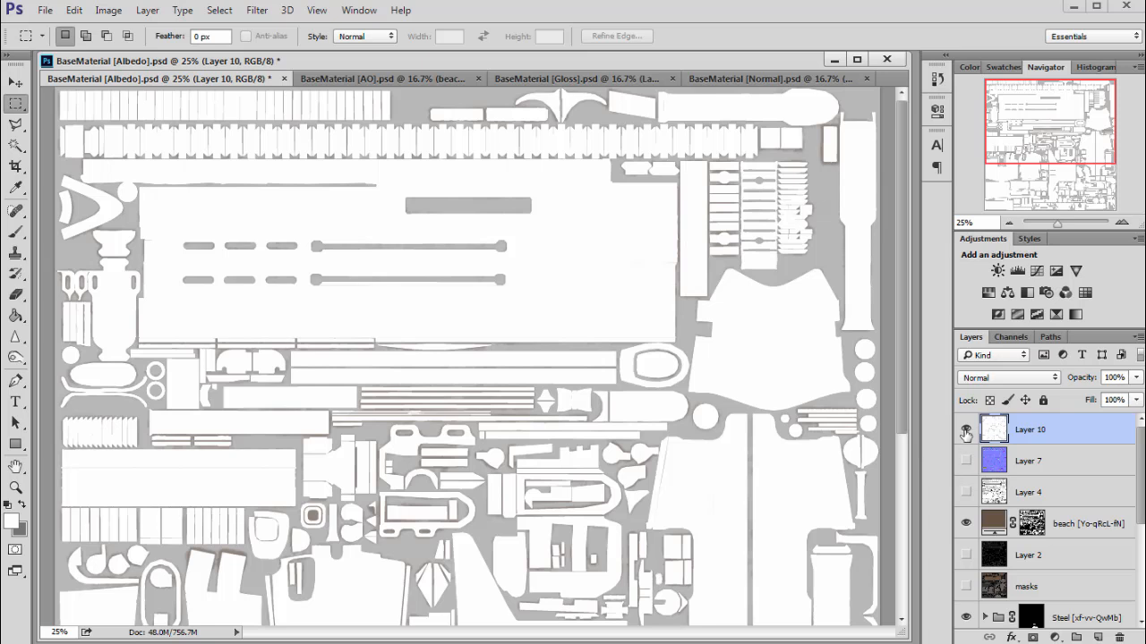
# Hide the white UV island layer at the top of the Albedo document's layer stack.
pyautogui.click(965, 431)
pyautogui.click(1067, 124)
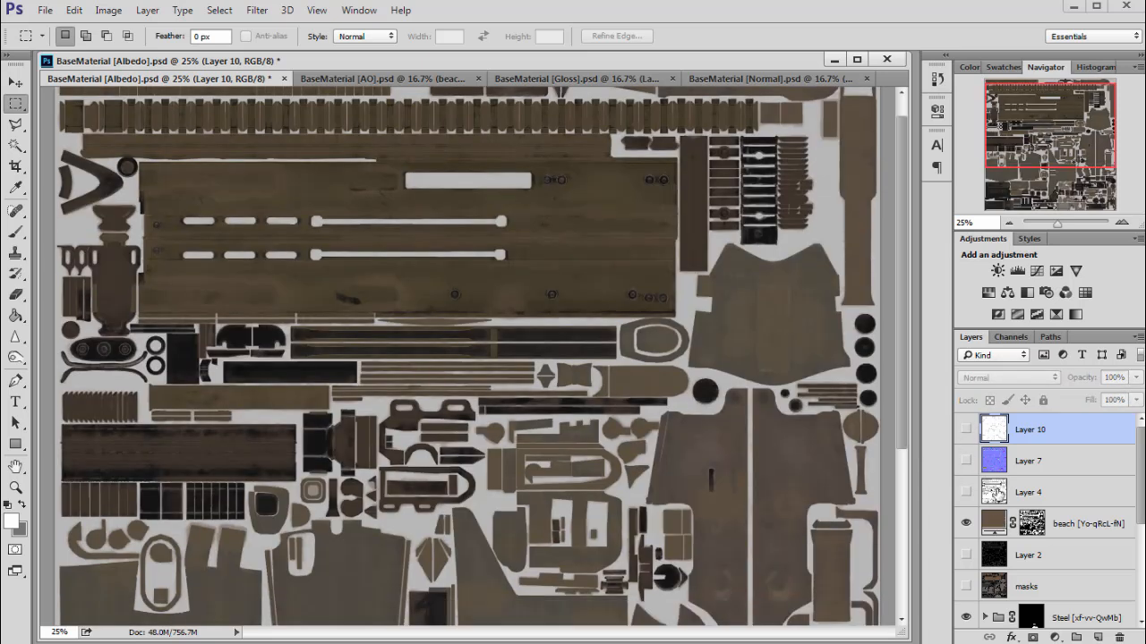
# Hide the beach color layer in the BaseMaterial [Albedo].psd layer stack.
pyautogui.click(965, 524)
pyautogui.click(965, 524)
pyautogui.click(966, 524)
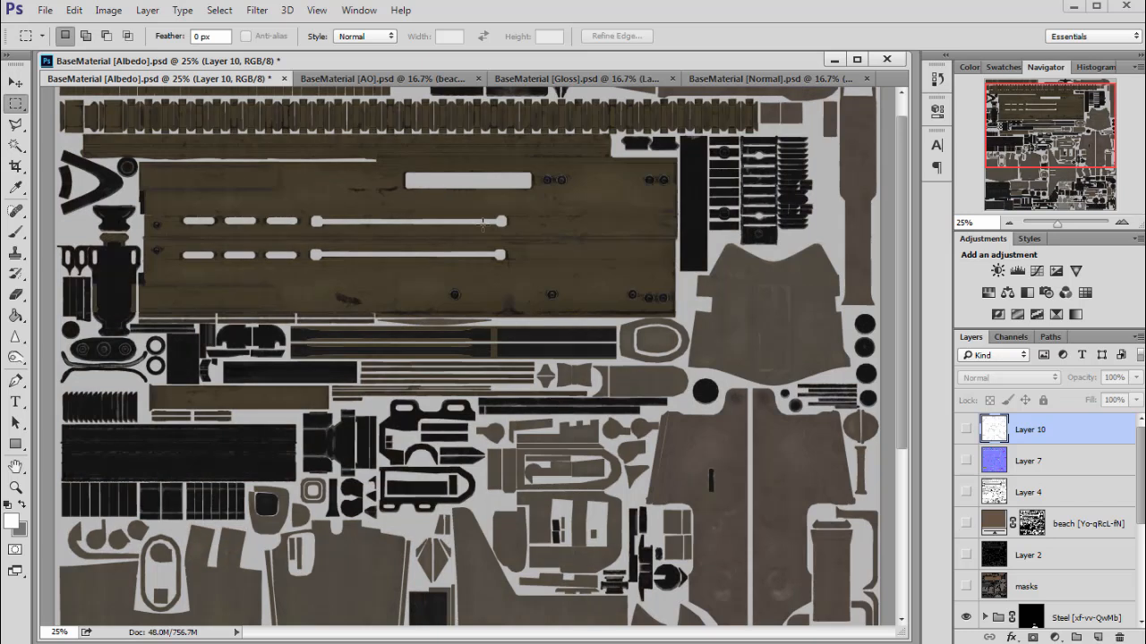
# Export the albedo as a 24 bits/pixel Targa over the existing BaseMaterial [Albedo].tga, and save the PSD.
pyautogui.hotkey('ctrl', 'shift', 's')
pyautogui.click(259, 565)
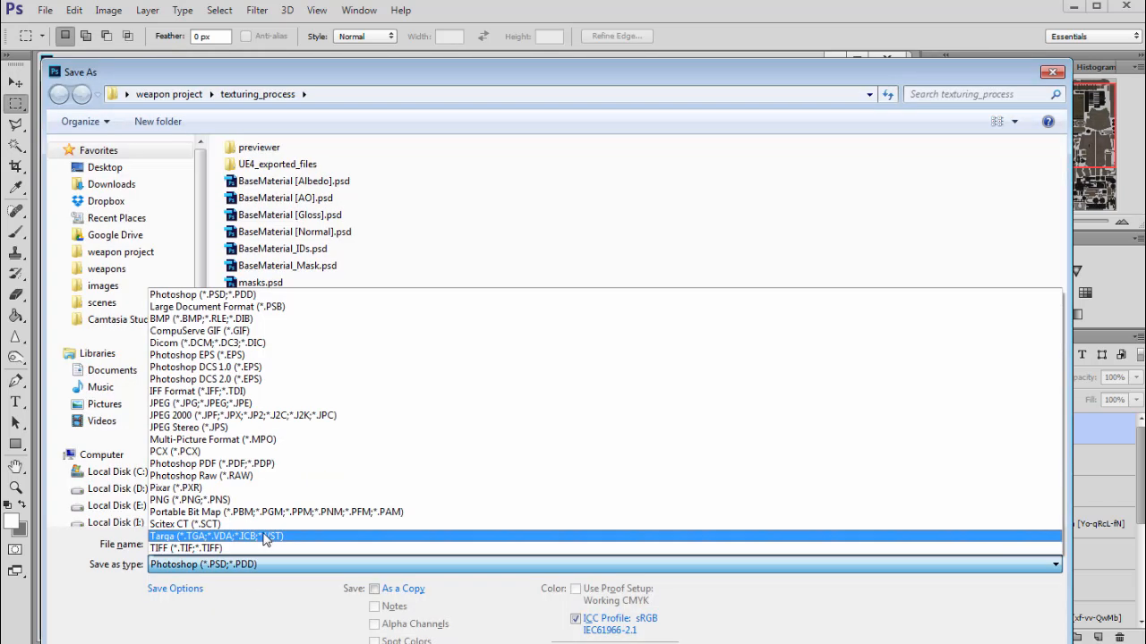
pyautogui.click(268, 538)
pyautogui.press('Return')
pyautogui.press('Left')
pyautogui.press('Return')
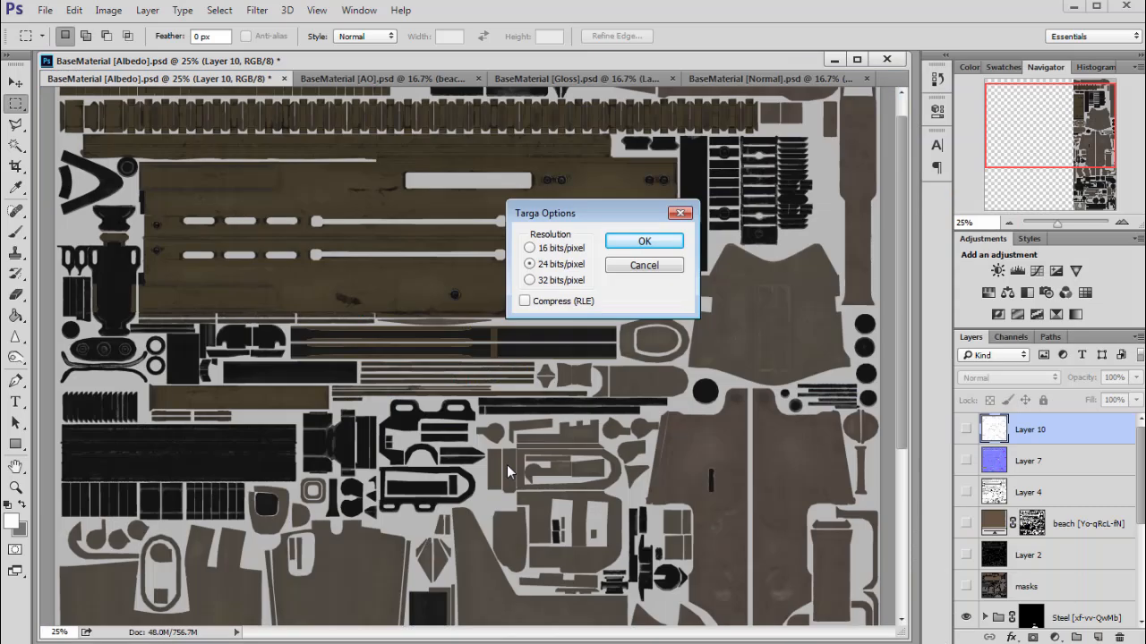
pyautogui.click(644, 242)
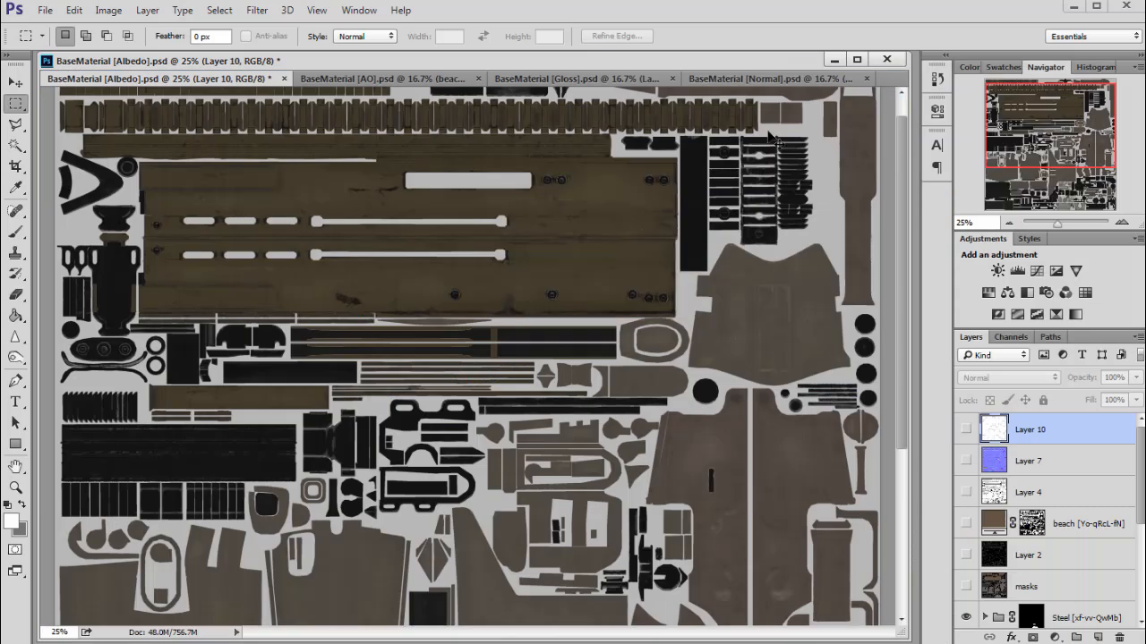
pyautogui.hotkey('ctrl', 's')
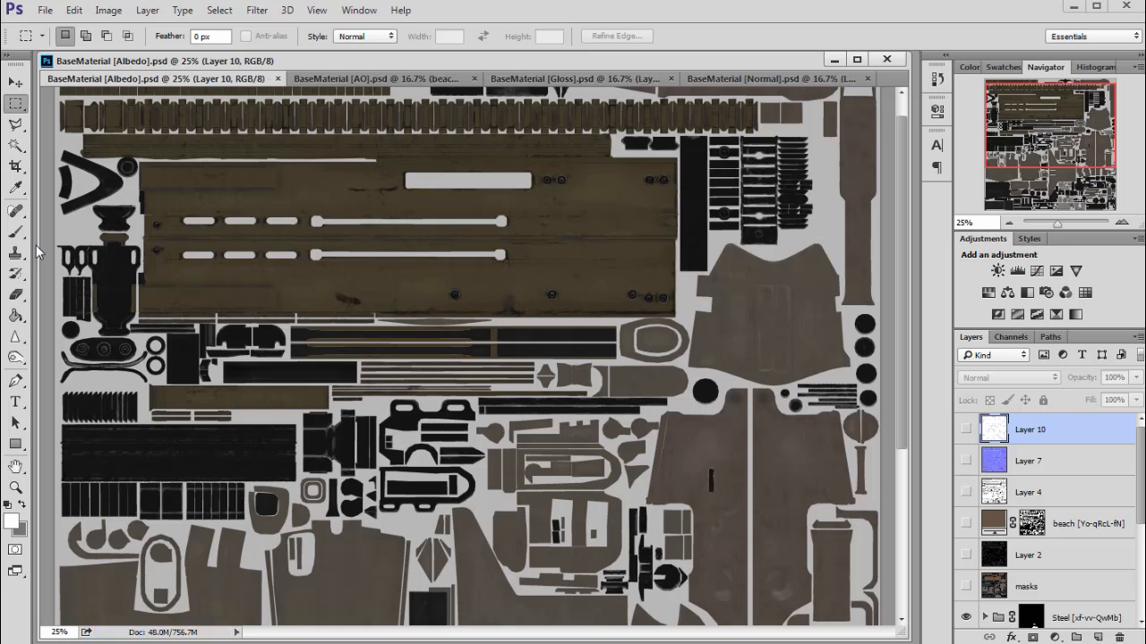
# Open BaseMaterial [Albedo].tga from the texturing_process folder and convert its locked Background to a regular layer named Layer 0.
pyautogui.hotkey('ctrl', 'o')
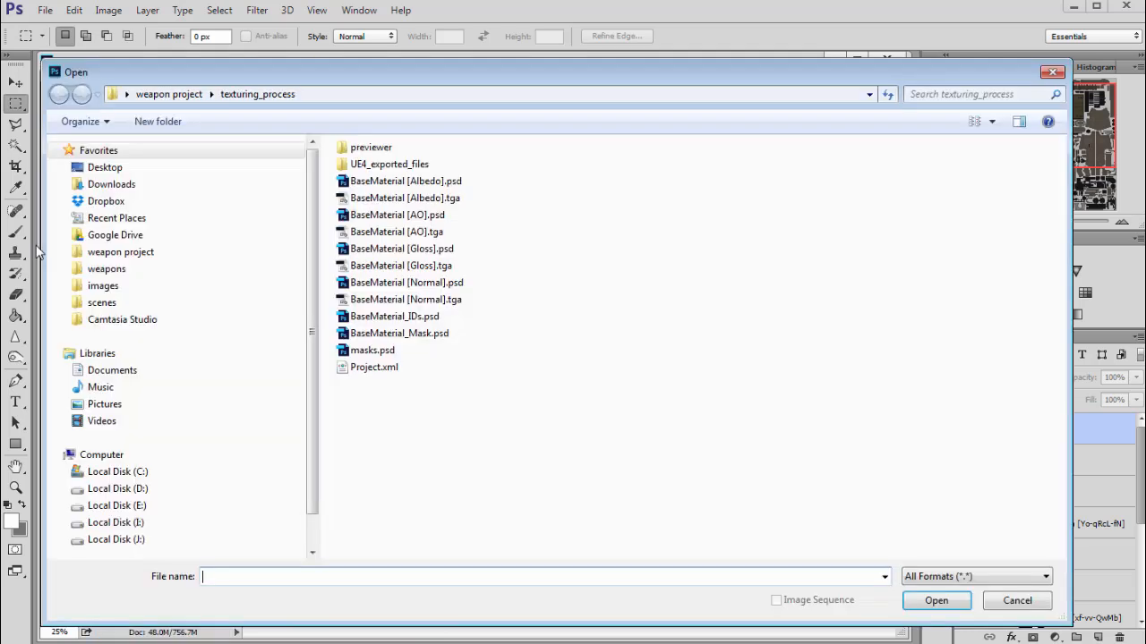
pyautogui.doubleClick(385, 198)
pyautogui.moveTo(716, 60); pyautogui.dragTo(714, 62)
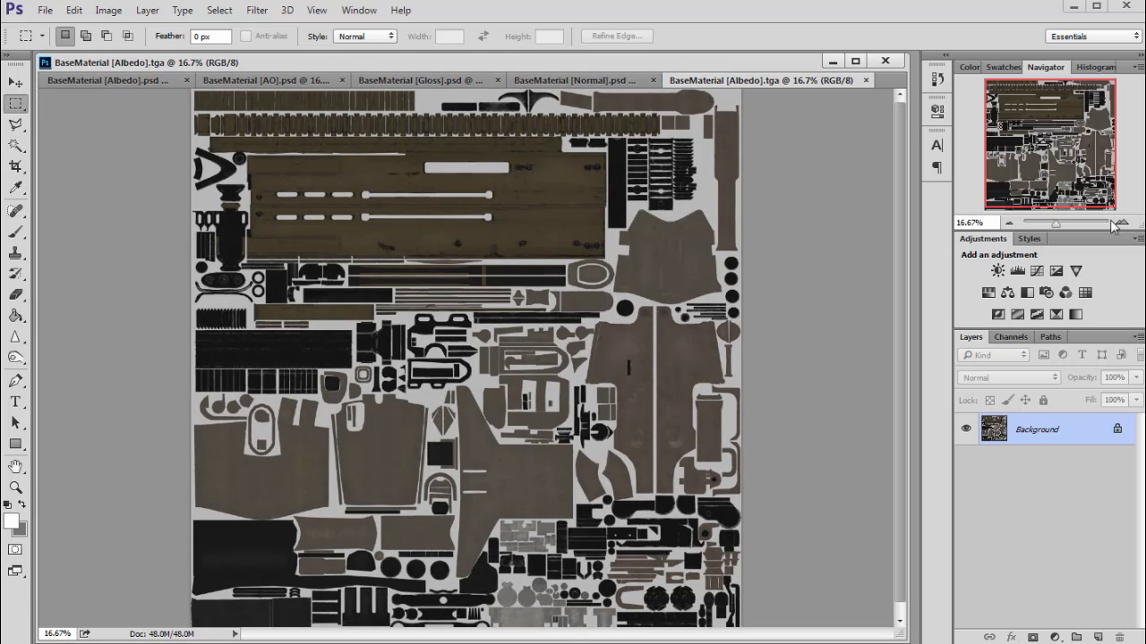
pyautogui.doubleClick(1036, 430)
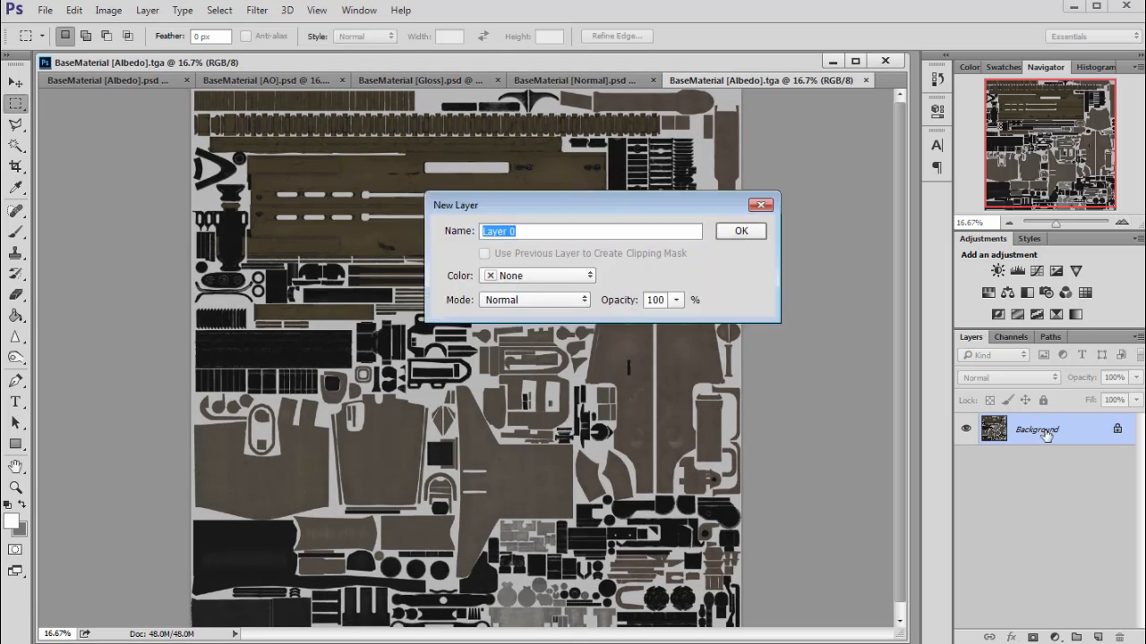
pyautogui.press('Return')
# Show the white island mask, Layer 10, in BaseMaterial [Albedo].psd and duplicate it into BaseMaterial [Albedo].tga.
pyautogui.click(104, 80)
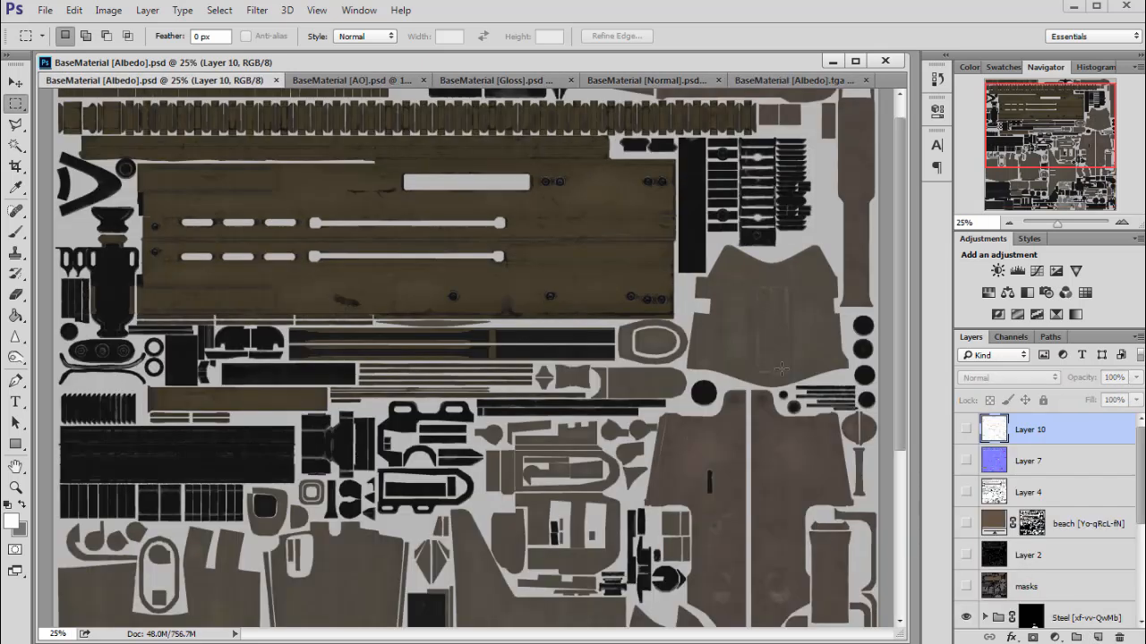
pyautogui.click(966, 429)
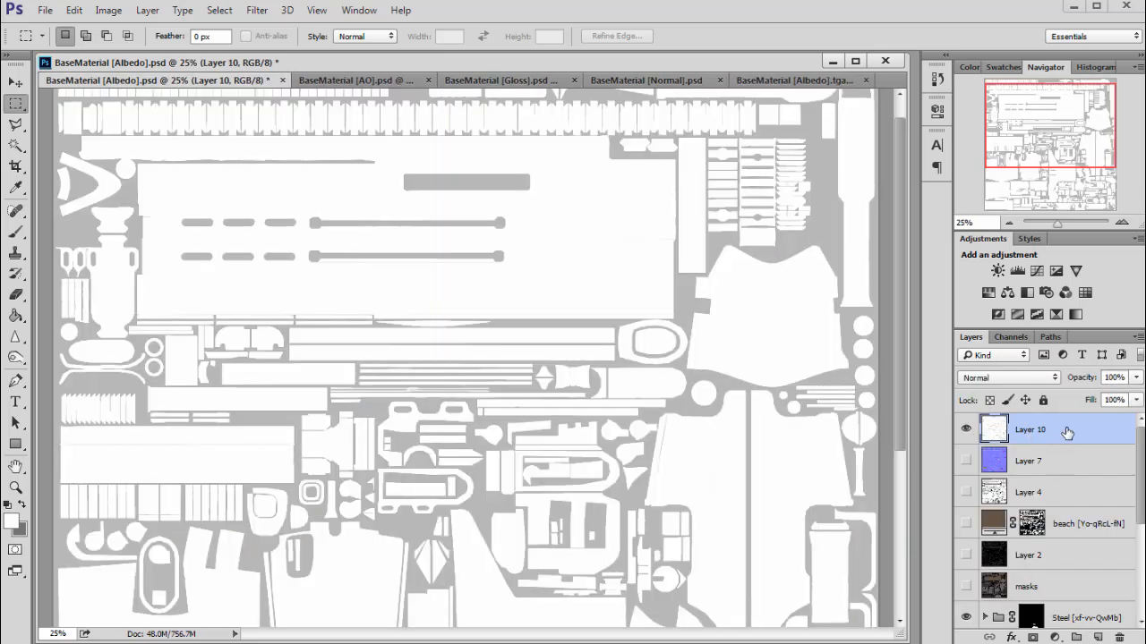
pyautogui.rightClick(1067, 430)
pyautogui.click(598, 285)
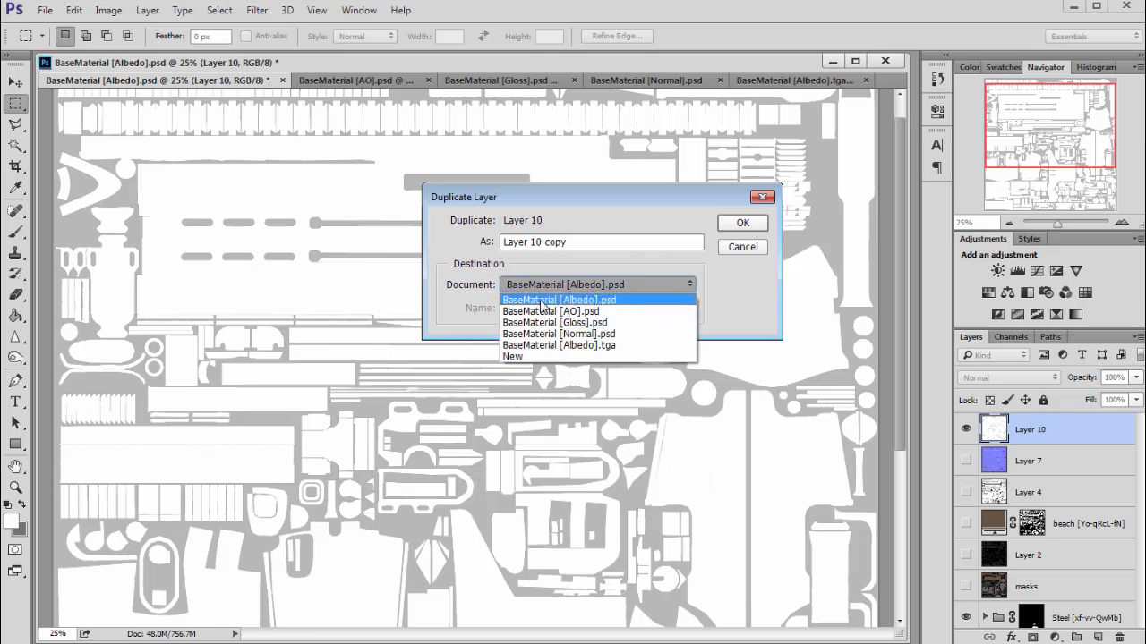
pyautogui.click(547, 345)
pyautogui.click(736, 225)
# Compare the duplicated white mask with the texture in BaseMaterial [Albedo].tga and examine its island edges up close.
pyautogui.click(792, 79)
pyautogui.click(965, 429)
pyautogui.click(965, 429)
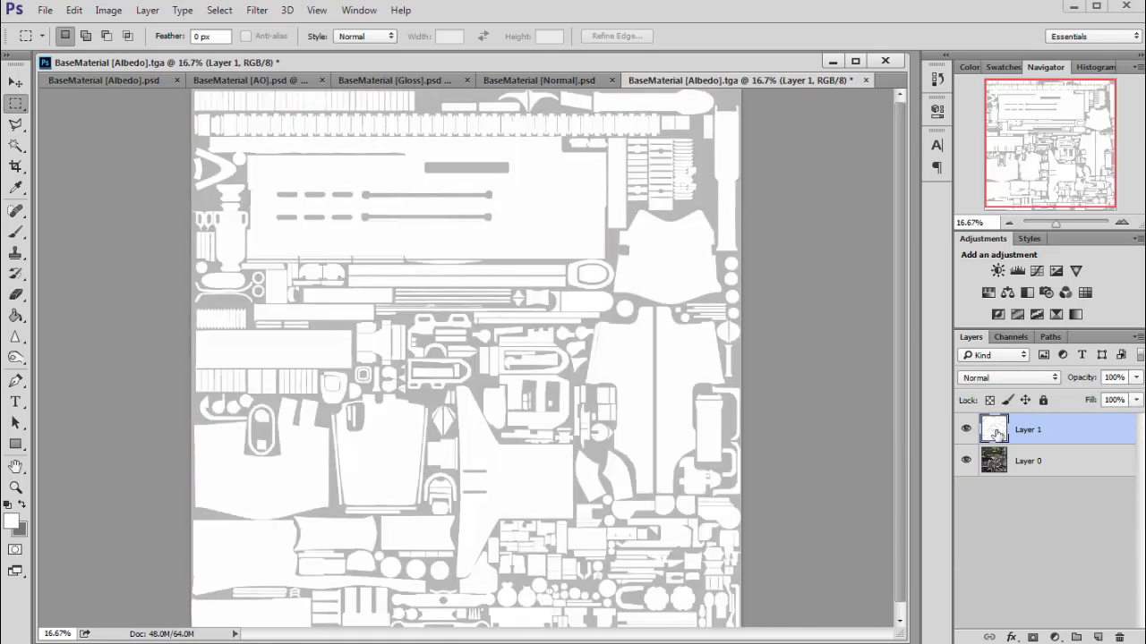
pyautogui.click(1121, 222)
pyautogui.click(1121, 222)
pyautogui.click(1121, 222)
pyautogui.click(1121, 222)
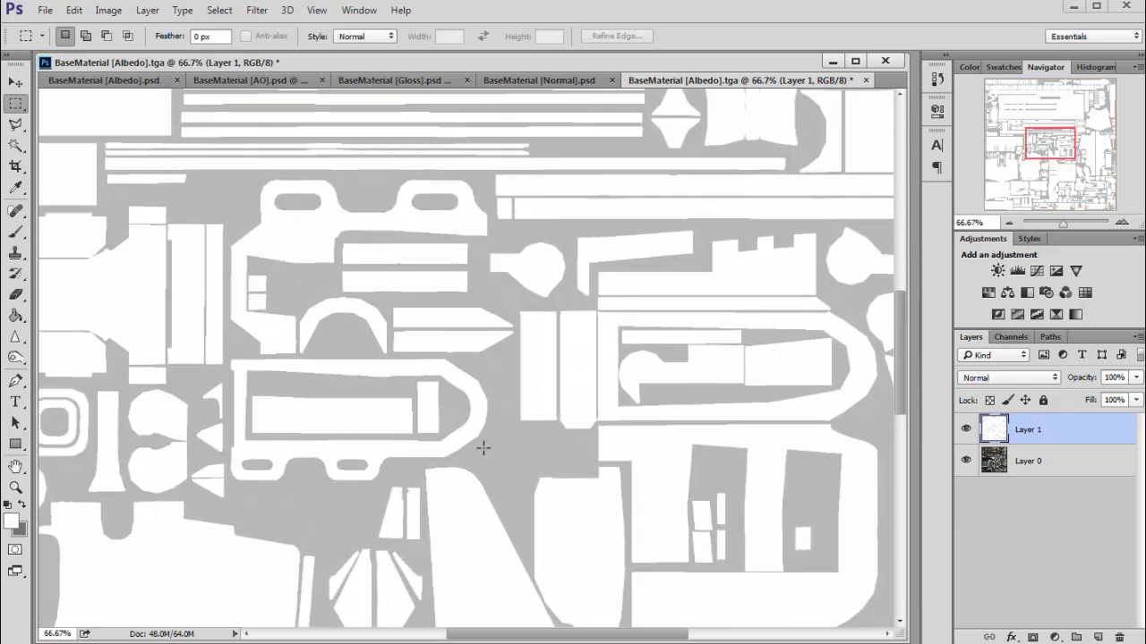
pyautogui.moveTo(1050, 175); pyautogui.dragTo(1003, 160)
# Try selecting the light background on Layer 0 with the Magic Wand at tolerance 40, check the island borders, and deselect.
pyautogui.click(965, 430)
pyautogui.click(998, 461)
pyautogui.click(15, 145)
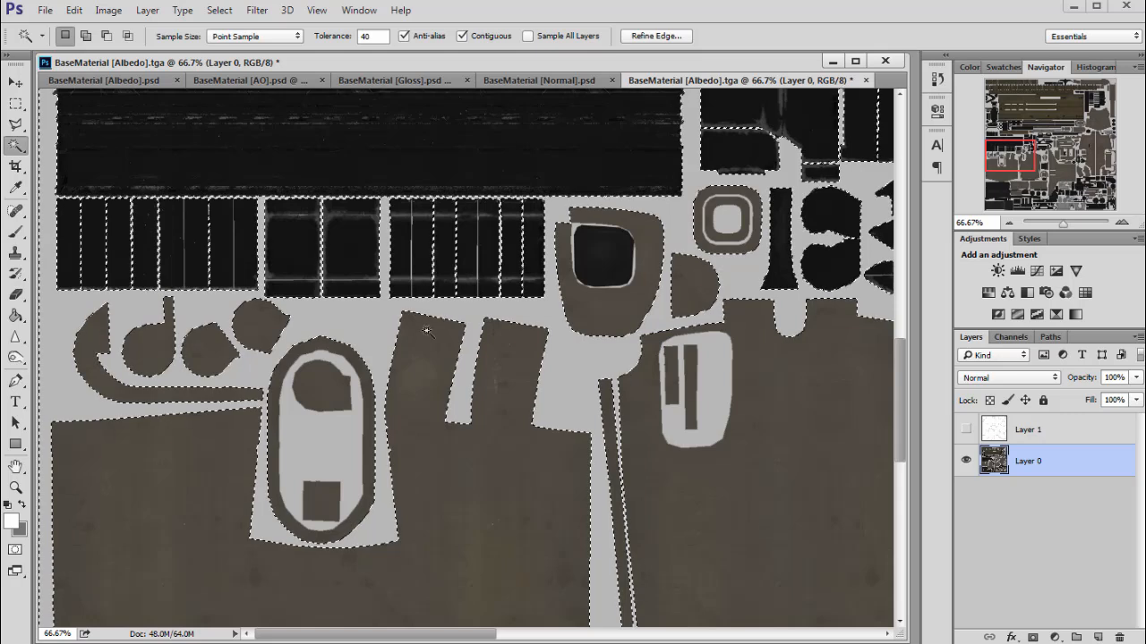
pyautogui.moveTo(1010, 154); pyautogui.dragTo(1142, 93)
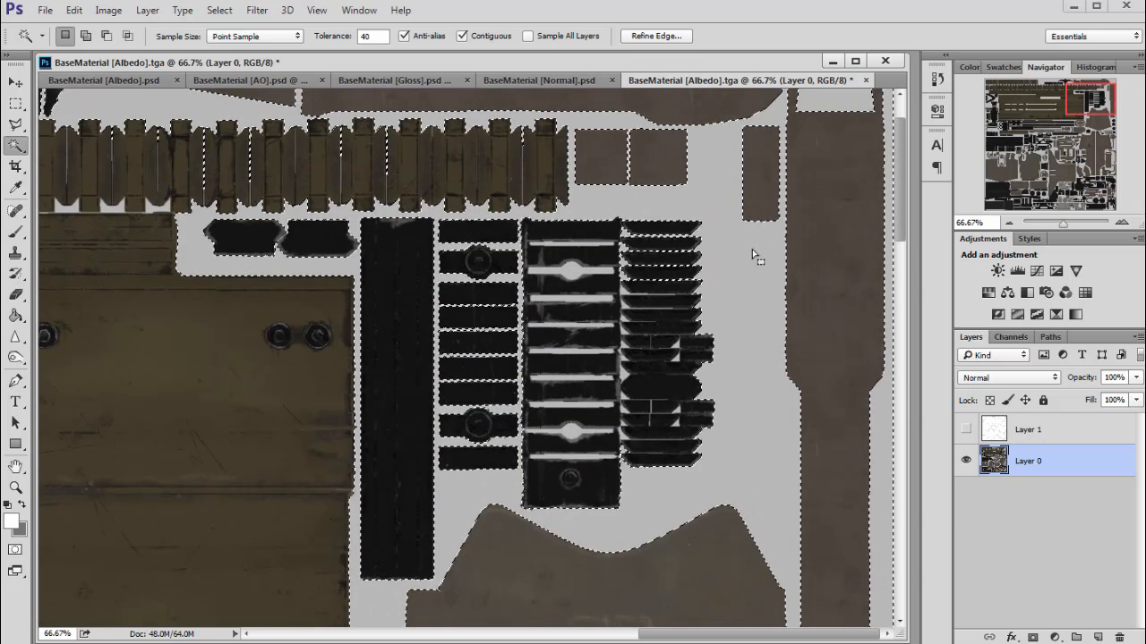
pyautogui.click(1123, 224)
pyautogui.click(1124, 224)
pyautogui.click(1124, 224)
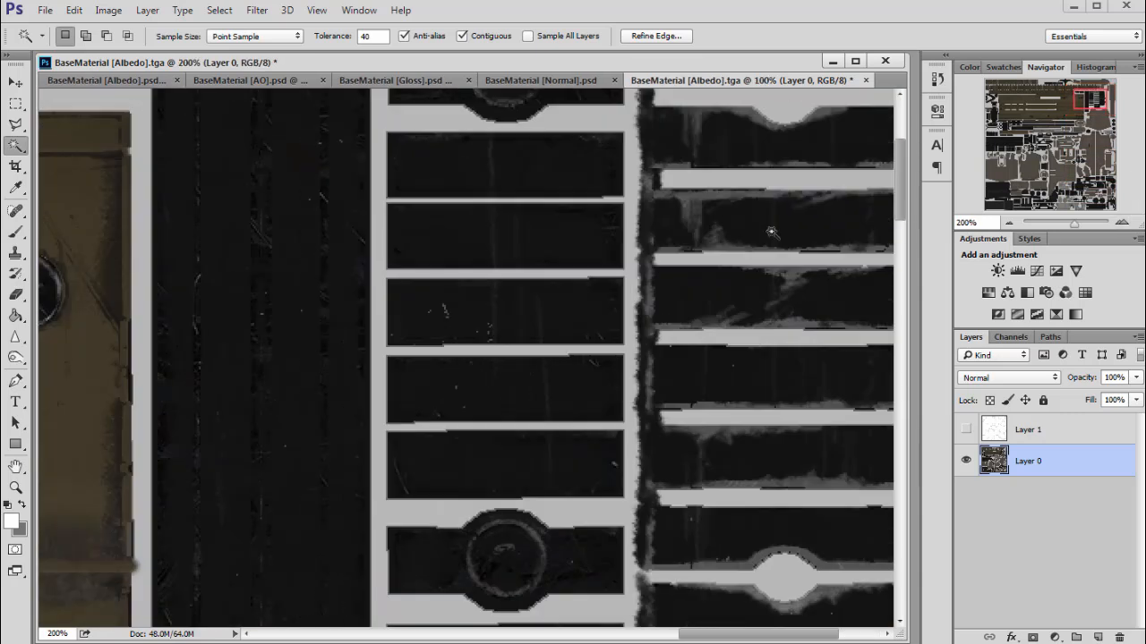
pyautogui.moveTo(1087, 99); pyautogui.dragTo(1087, 96)
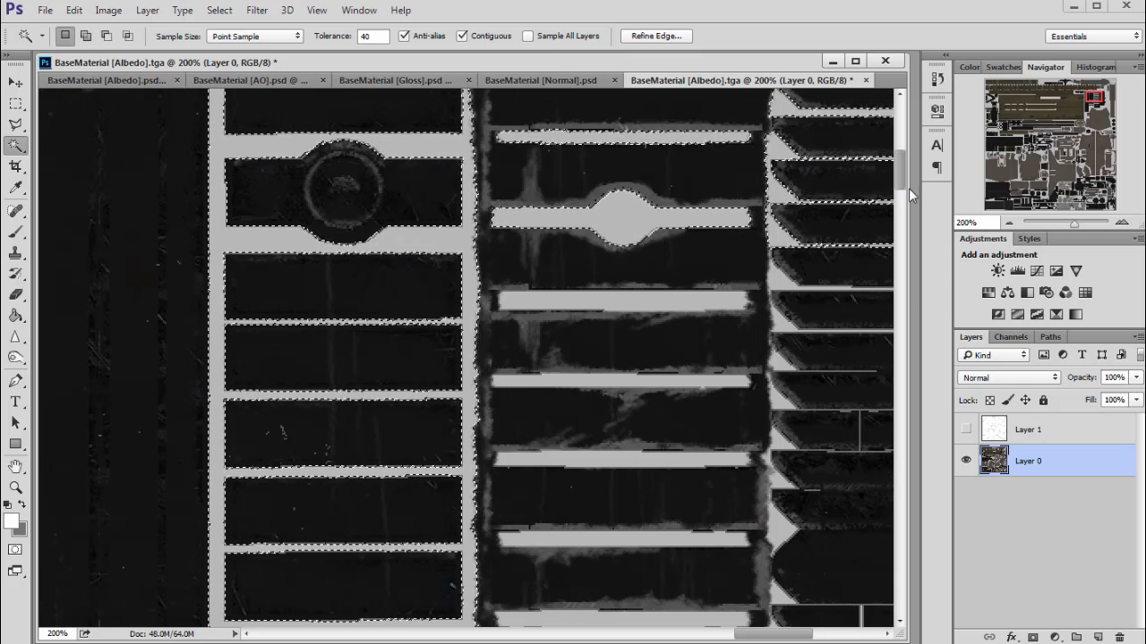
pyautogui.moveTo(1088, 101); pyautogui.dragTo(1090, 109)
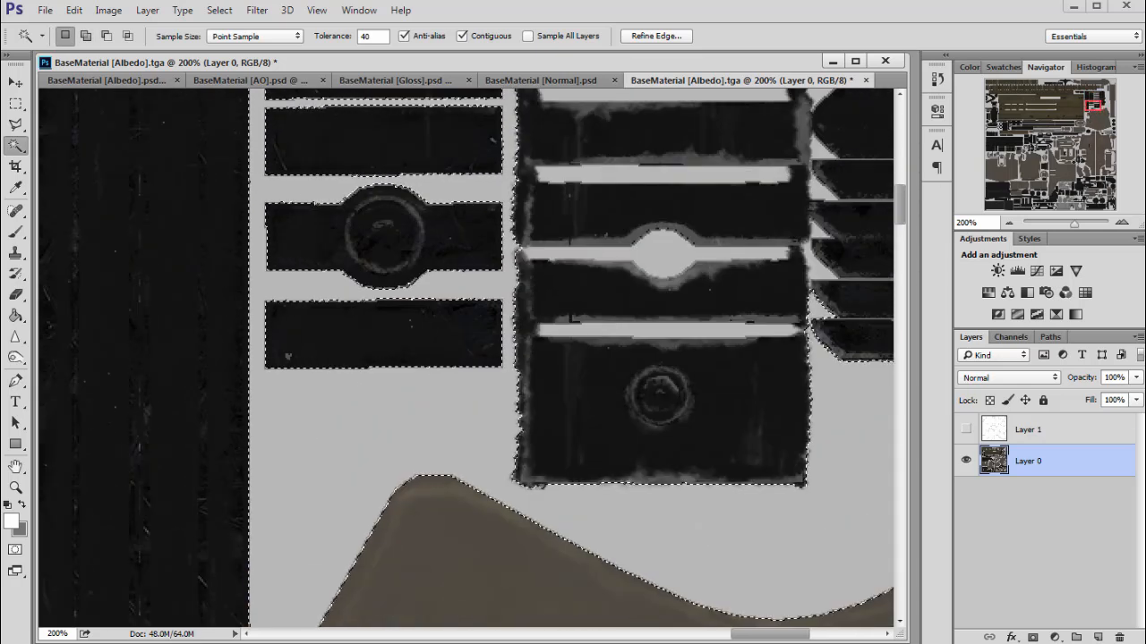
pyautogui.press('m')
pyautogui.click(348, 444)
# Show the white mask on Layer 1 again and load its UV island shapes as a selection.
pyautogui.click(996, 430)
pyautogui.click(966, 430)
pyautogui.click(966, 431)
pyautogui.click(966, 431)
pyautogui.click(1009, 222)
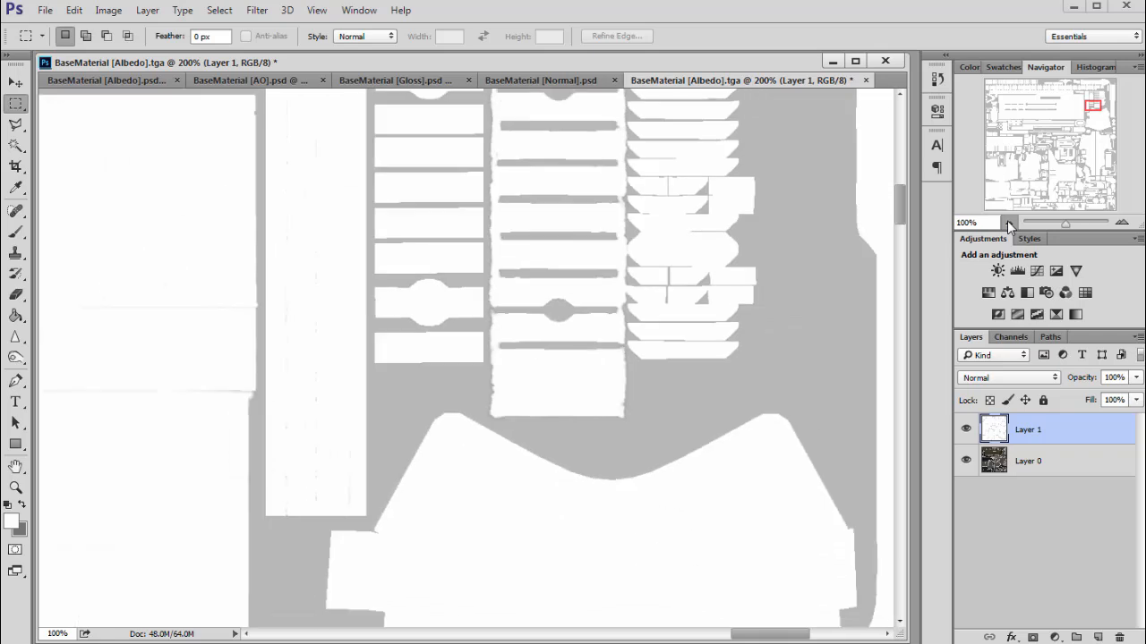
pyautogui.click(1009, 224)
pyautogui.moveTo(1080, 106); pyautogui.dragTo(1091, 78)
pyautogui.click(1009, 224)
pyautogui.click(1008, 224)
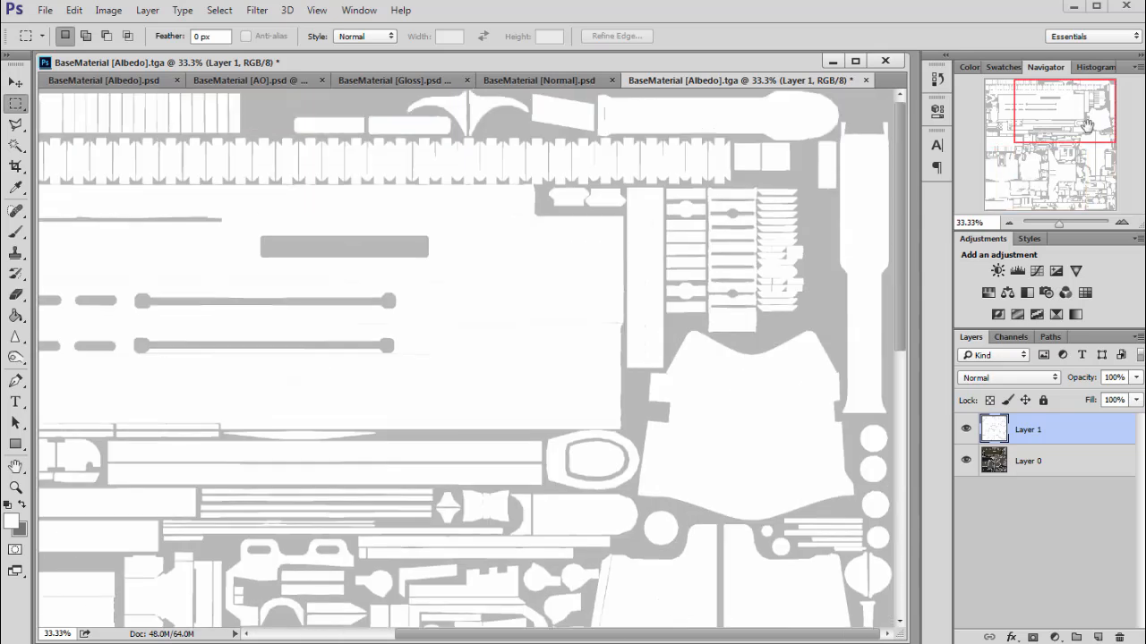
pyautogui.keyDown('ctrl'); pyautogui.click(996, 434); pyautogui.keyUp('ctrl')
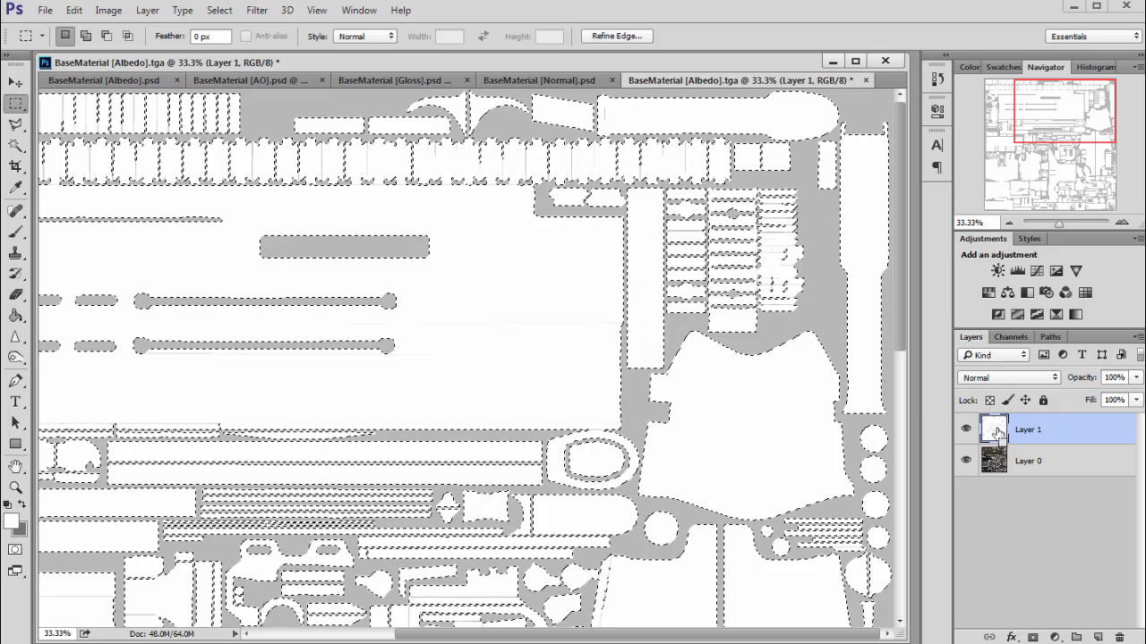
# Contract the UV island selection by 2 pixels.
pyautogui.click(1122, 224)
pyautogui.click(1123, 224)
pyautogui.moveTo(1063, 108); pyautogui.dragTo(1081, 94)
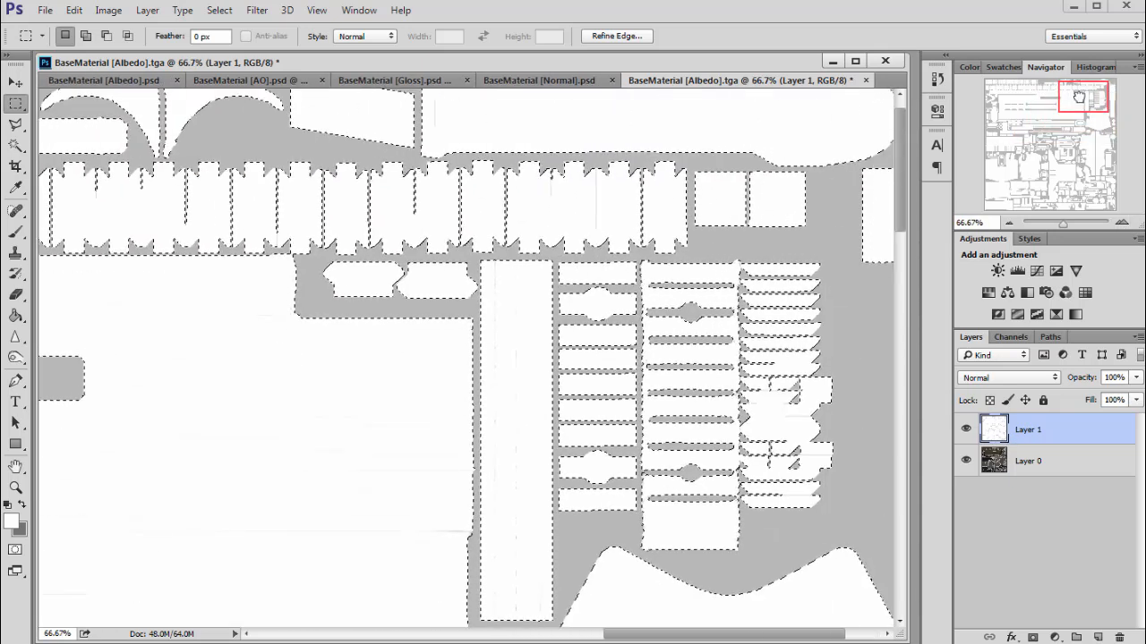
pyautogui.click(1123, 223)
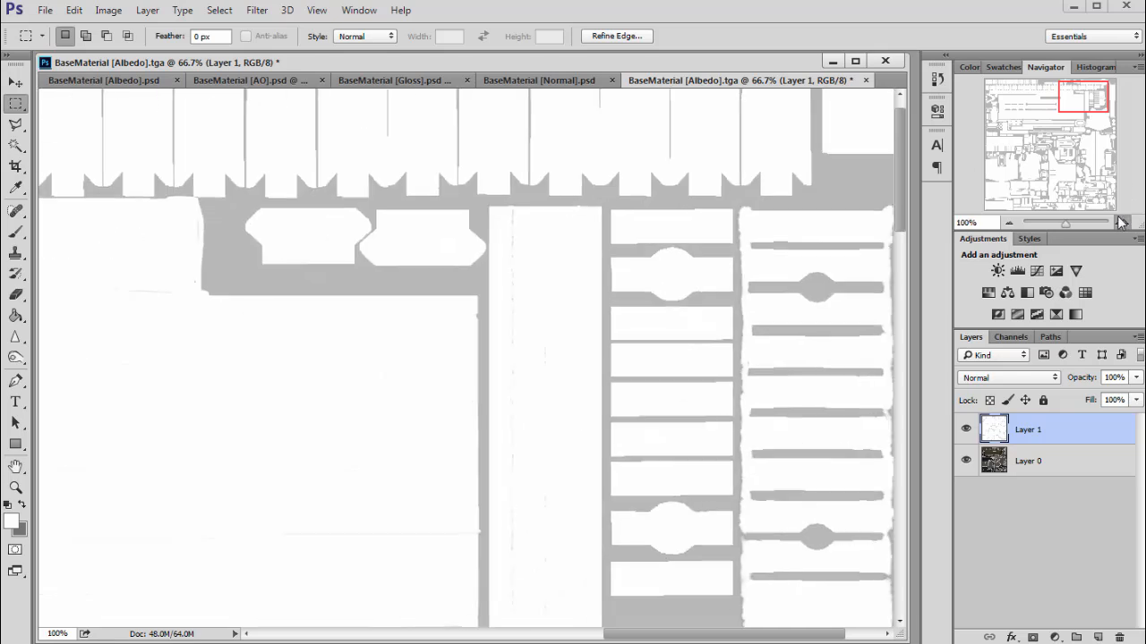
pyautogui.click(1122, 223)
pyautogui.moveTo(1078, 96); pyautogui.dragTo(1066, 89)
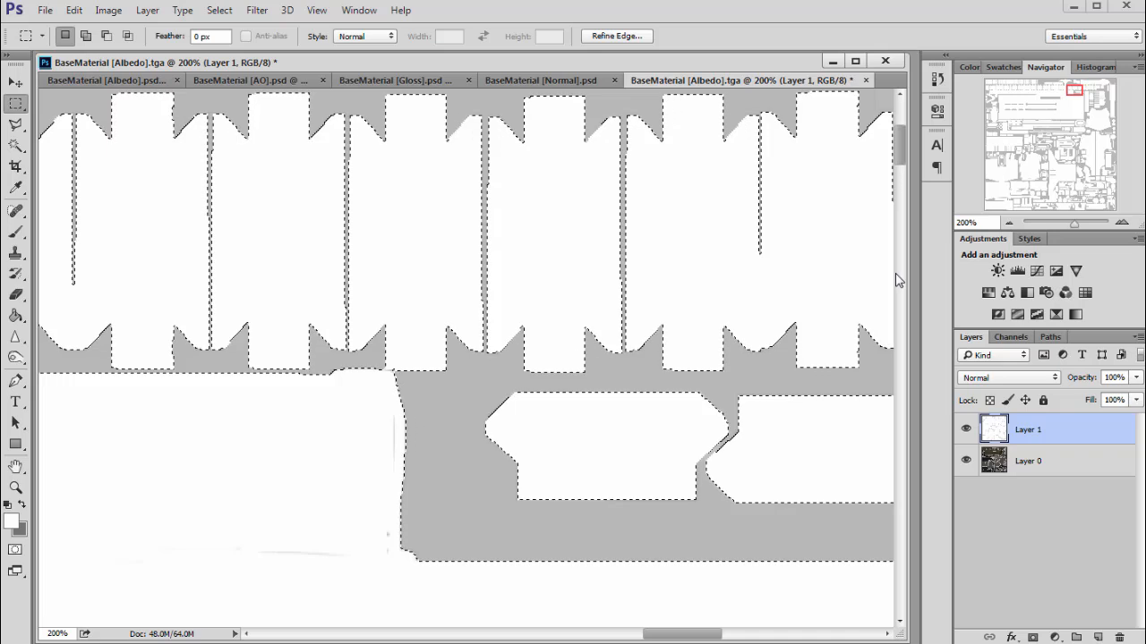
pyautogui.click(219, 10)
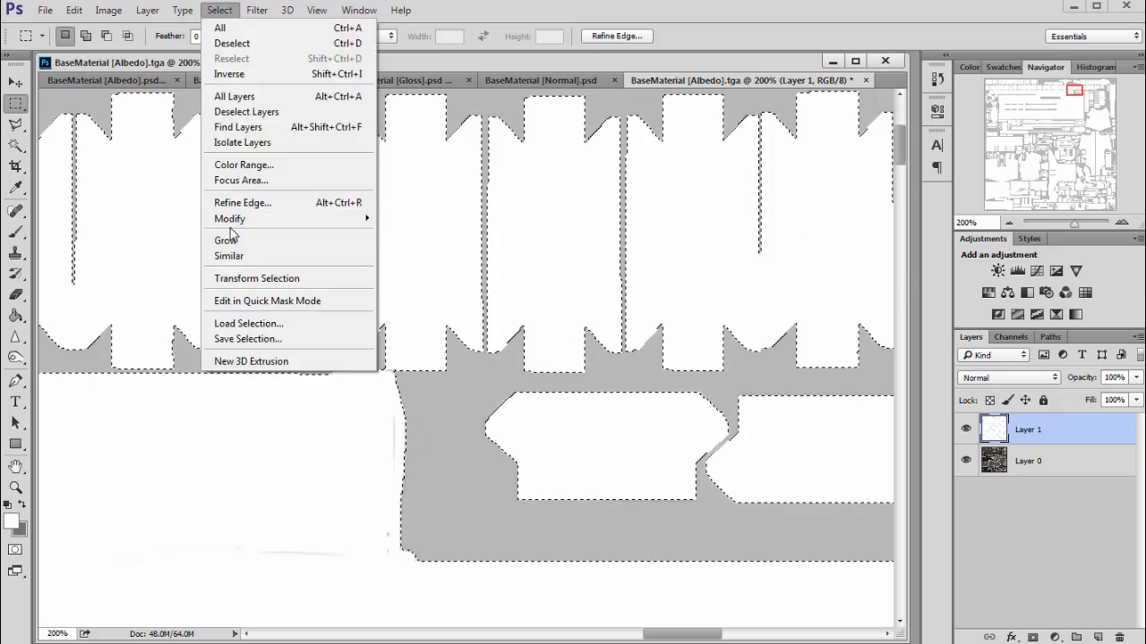
pyautogui.moveTo(306, 224)
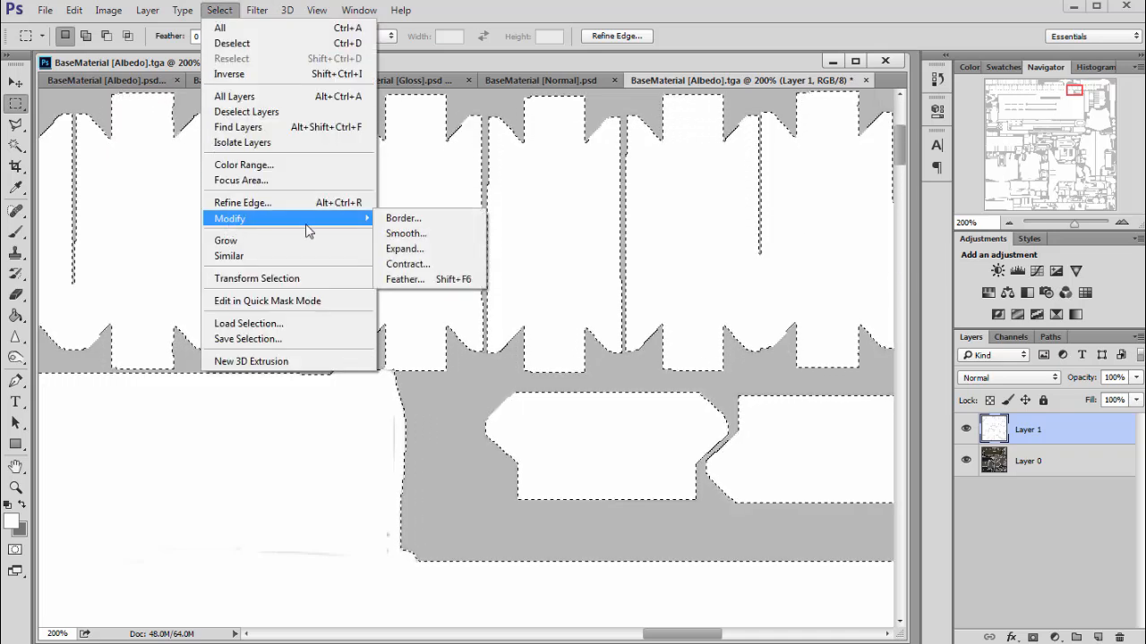
pyautogui.click(418, 265)
pyautogui.write('2')
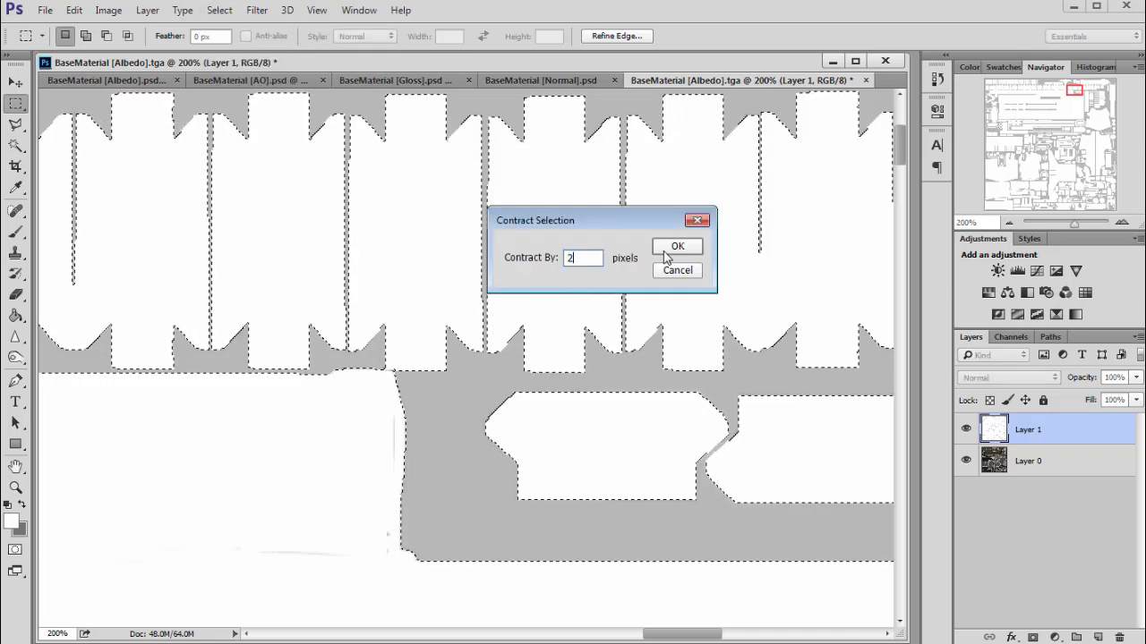
pyautogui.click(673, 249)
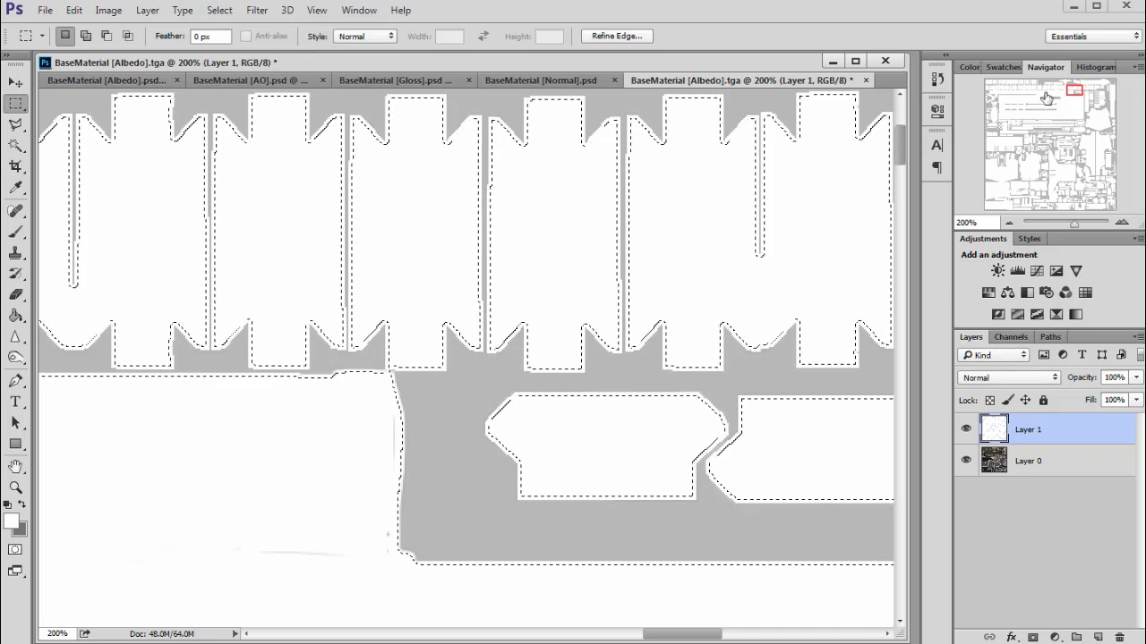
# Hide the Layer 1 mask and make the texture layer, Layer 0, active while keeping the contracted selection.
pyautogui.moveTo(1074, 88); pyautogui.dragTo(990, 134)
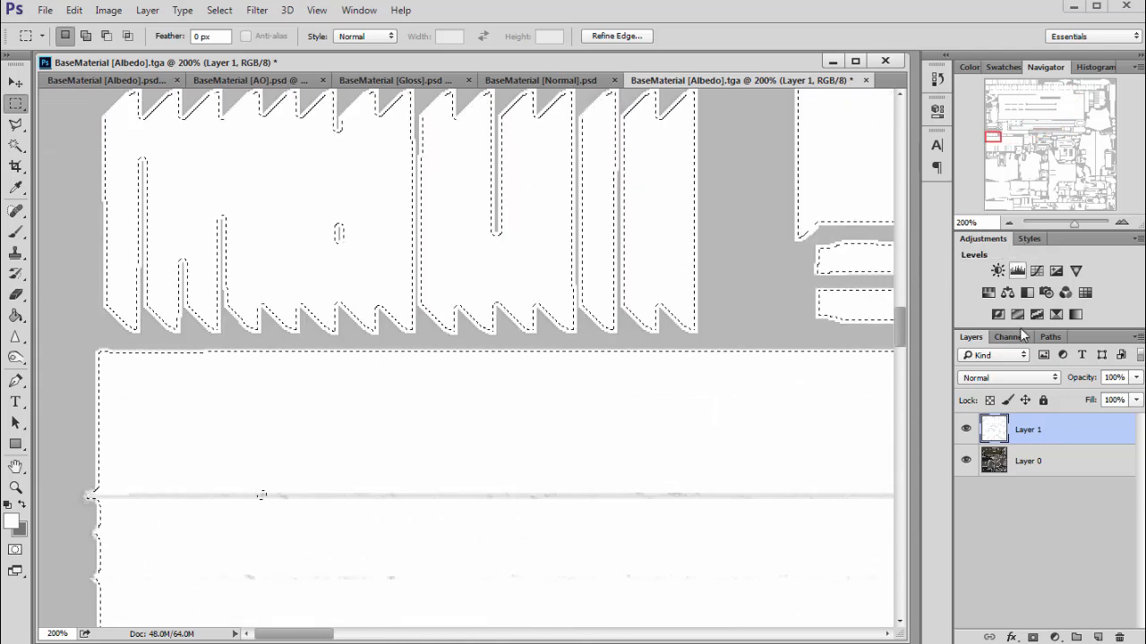
pyautogui.click(965, 430)
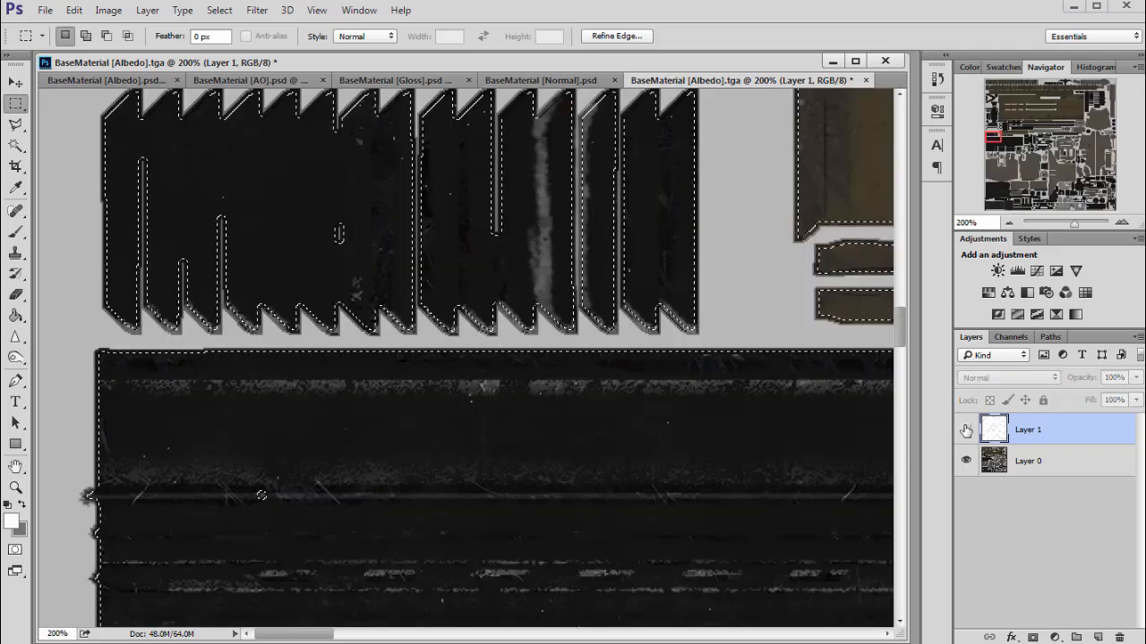
pyautogui.click(1006, 467)
pyautogui.hotkey('ctrl', '-')
pyautogui.hotkey('ctrl', '-')
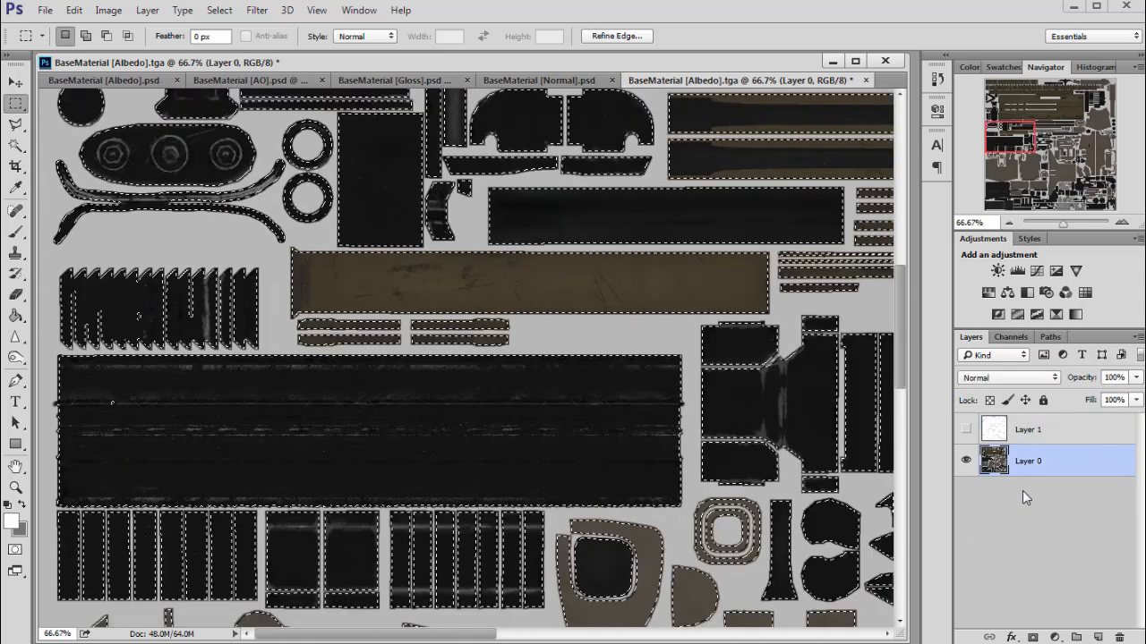
pyautogui.moveTo(1008, 135); pyautogui.dragTo(1019, 132)
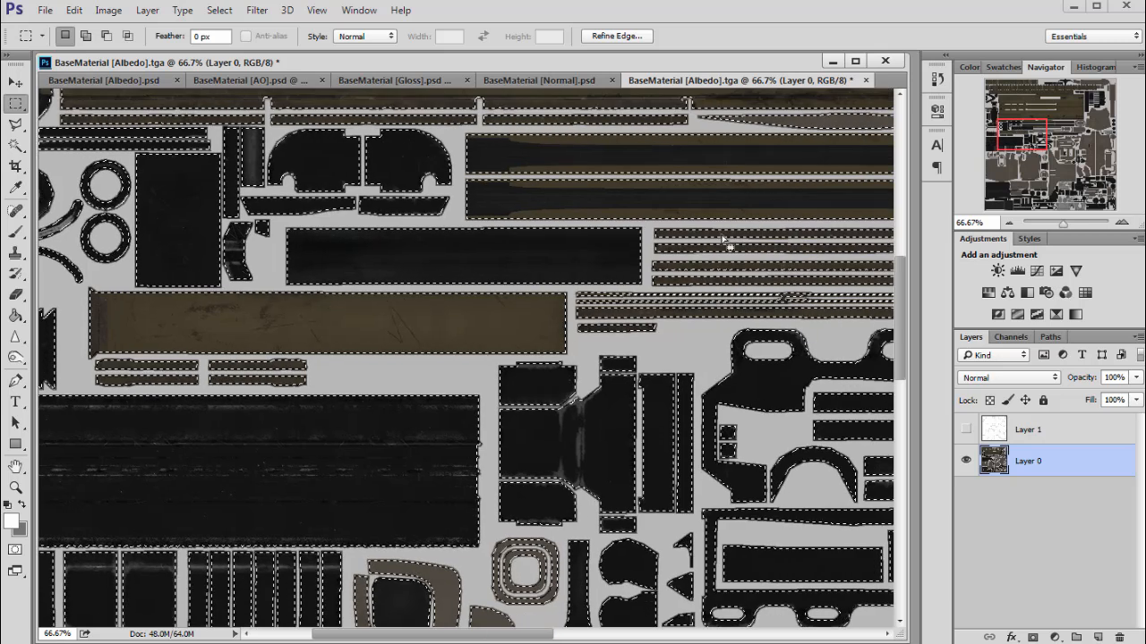
# Try deleting the selected UV islands from Layer 0, and undo the deletion.
pyautogui.press('Delete')
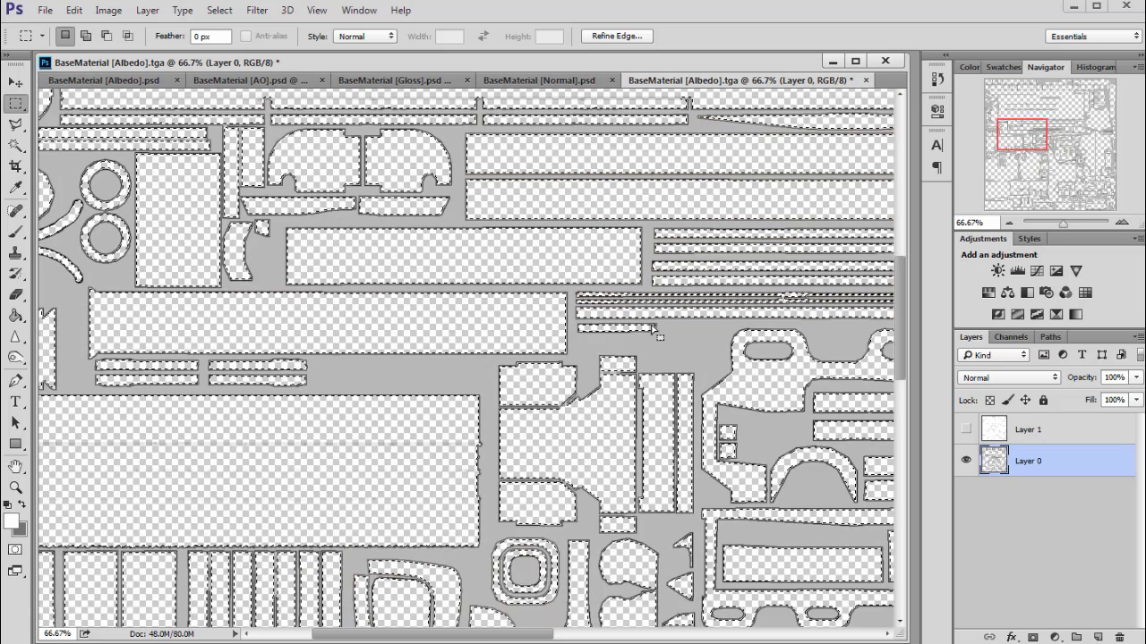
pyautogui.hotkey('ctrl', 'z')
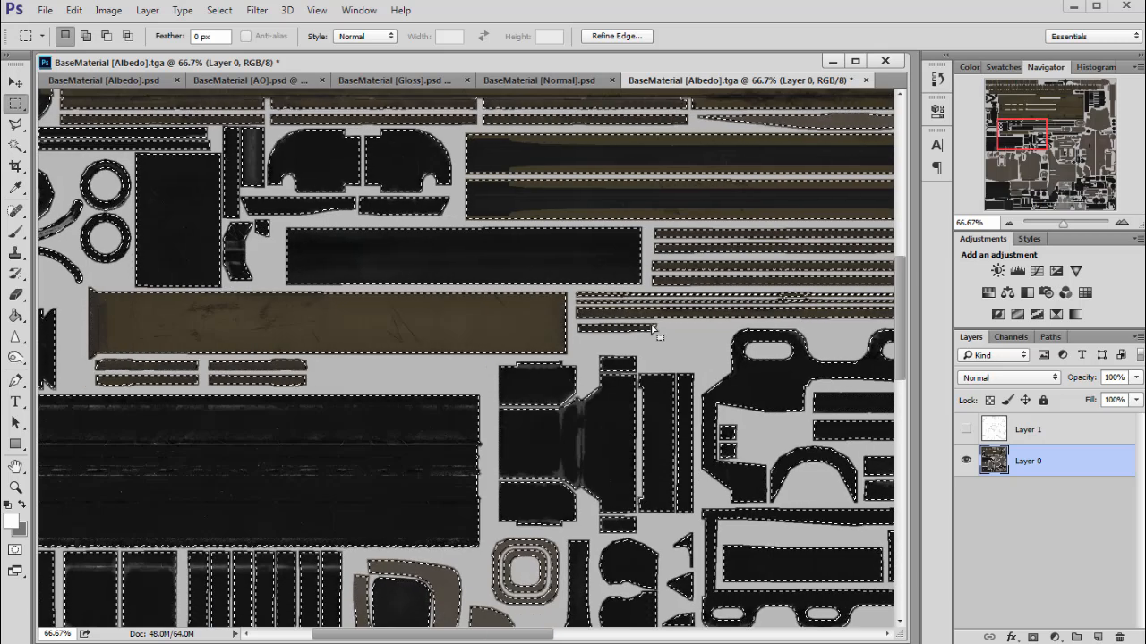
# Invert the contracted UV island selection, delete the background around the islands from Layer 0, and deselect.
pyautogui.click(256, 10)
pyautogui.moveTo(218, 10)
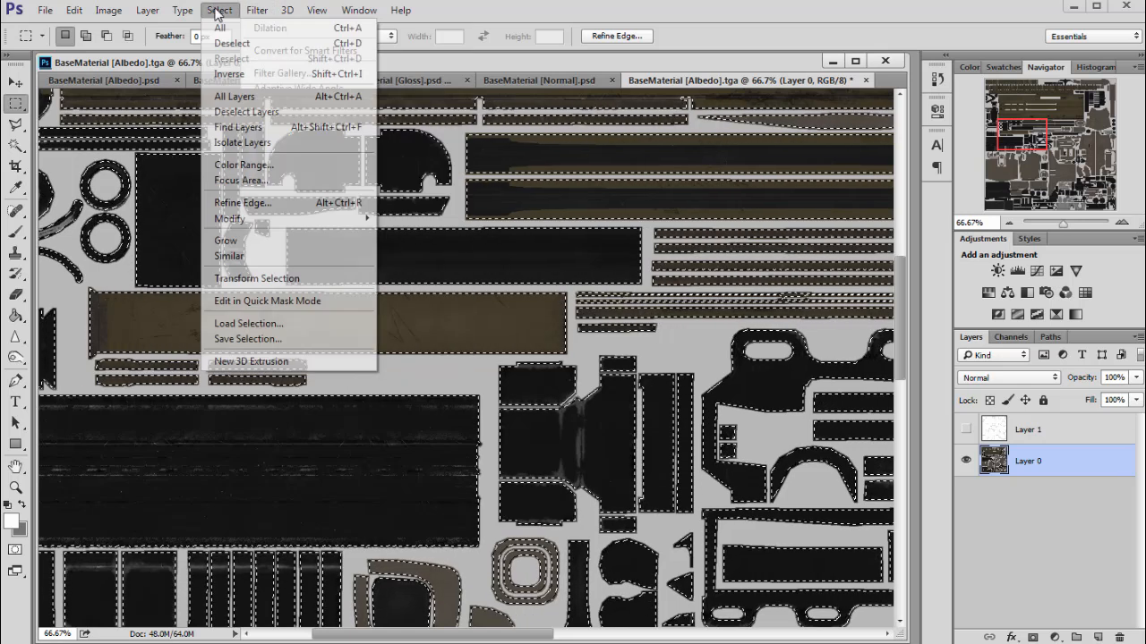
pyautogui.click(231, 79)
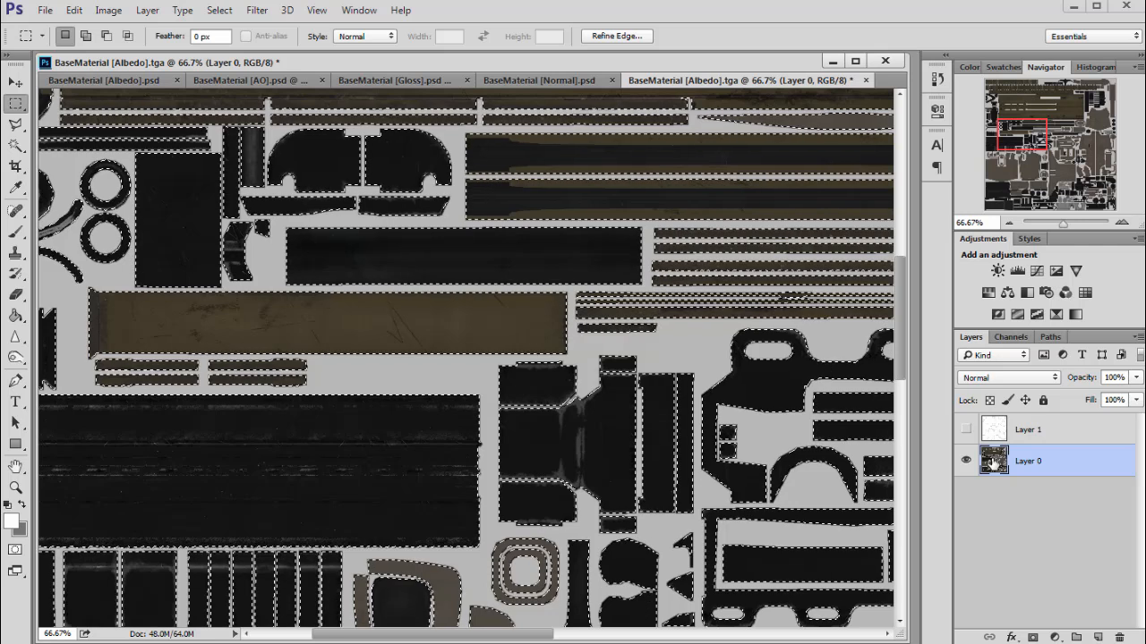
pyautogui.press('Delete')
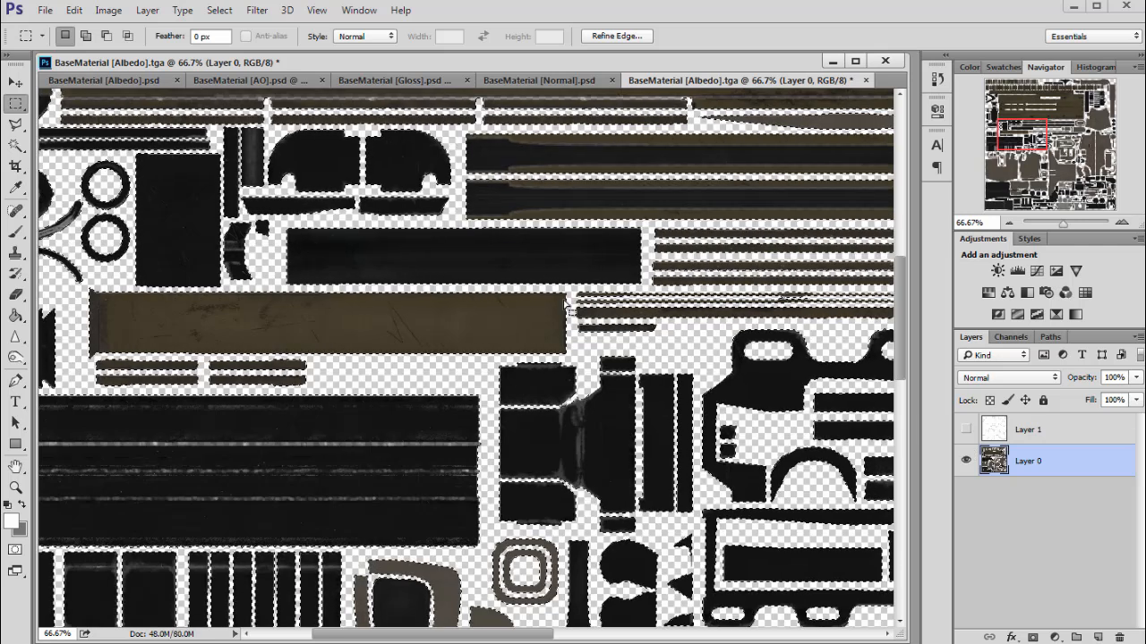
pyautogui.click(1123, 222)
pyautogui.click(1122, 222)
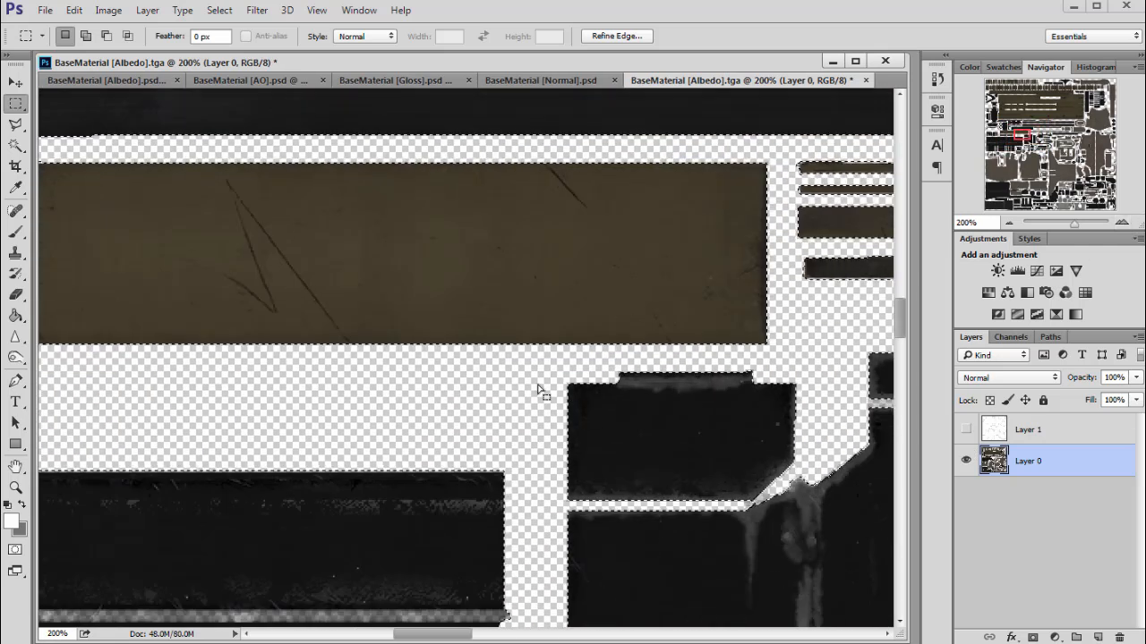
pyautogui.click(1009, 223)
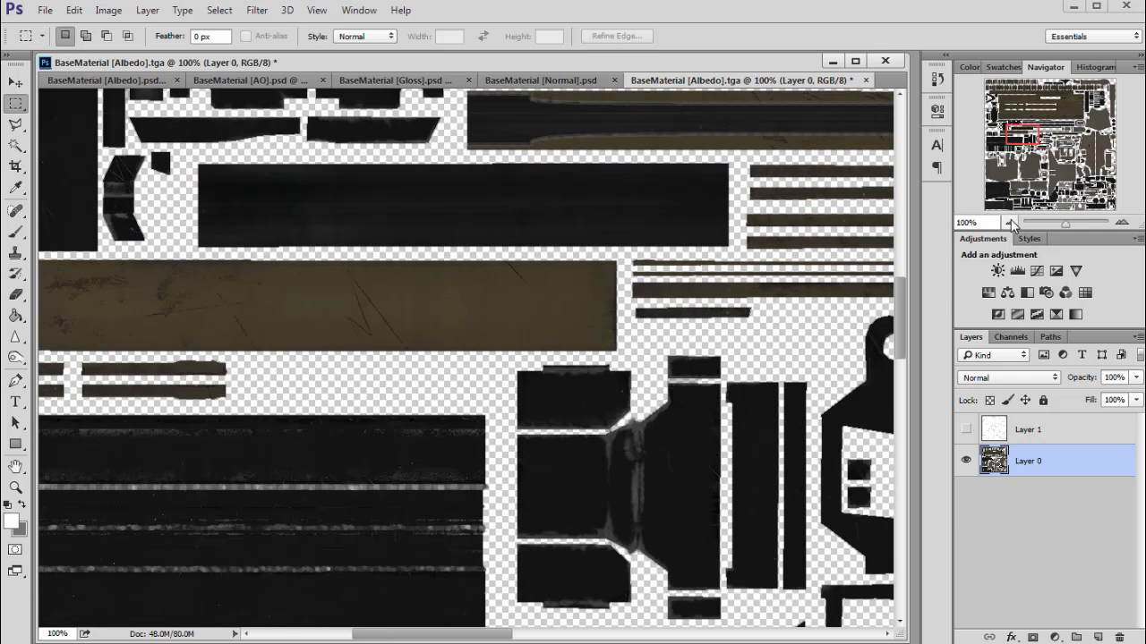
# Apply the xNormal Dilation filter to Layer 0 with a 32-pixel radius.
pyautogui.click(1010, 223)
pyautogui.click(1009, 223)
pyautogui.moveTo(1053, 131); pyautogui.dragTo(1118, 87)
pyautogui.click(257, 10)
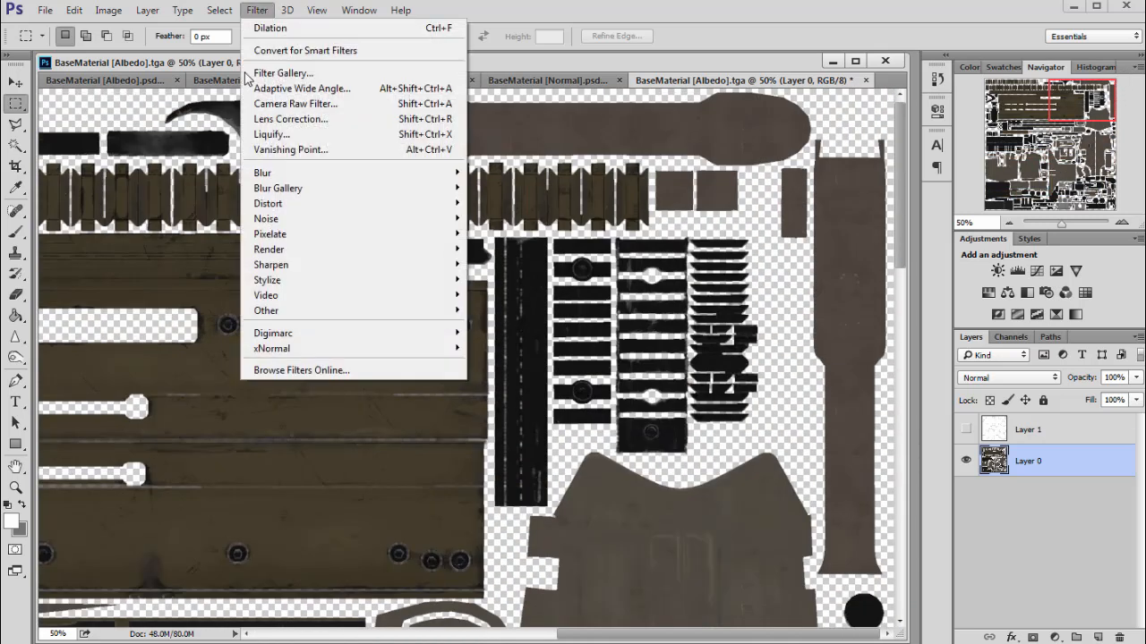
pyautogui.moveTo(290, 348)
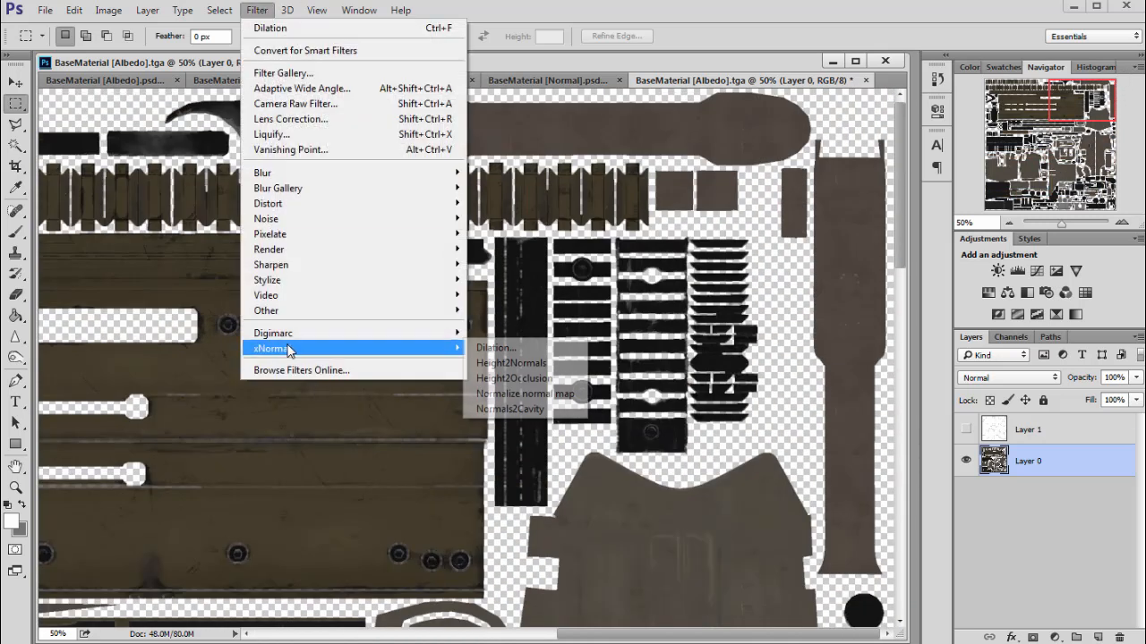
pyautogui.click(516, 349)
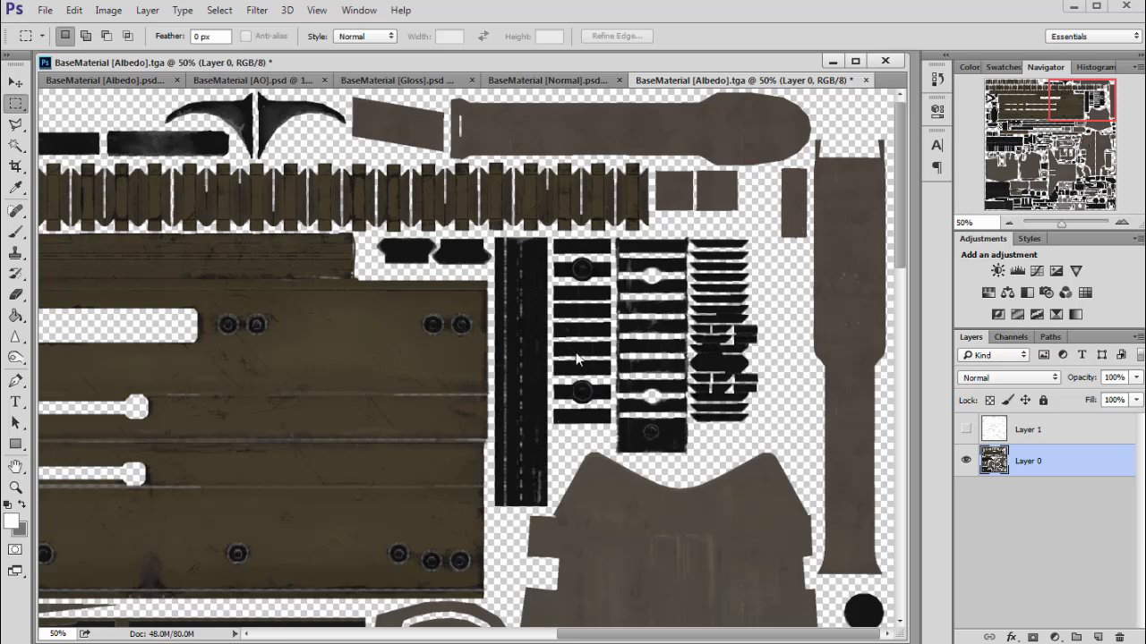
pyautogui.click(605, 433)
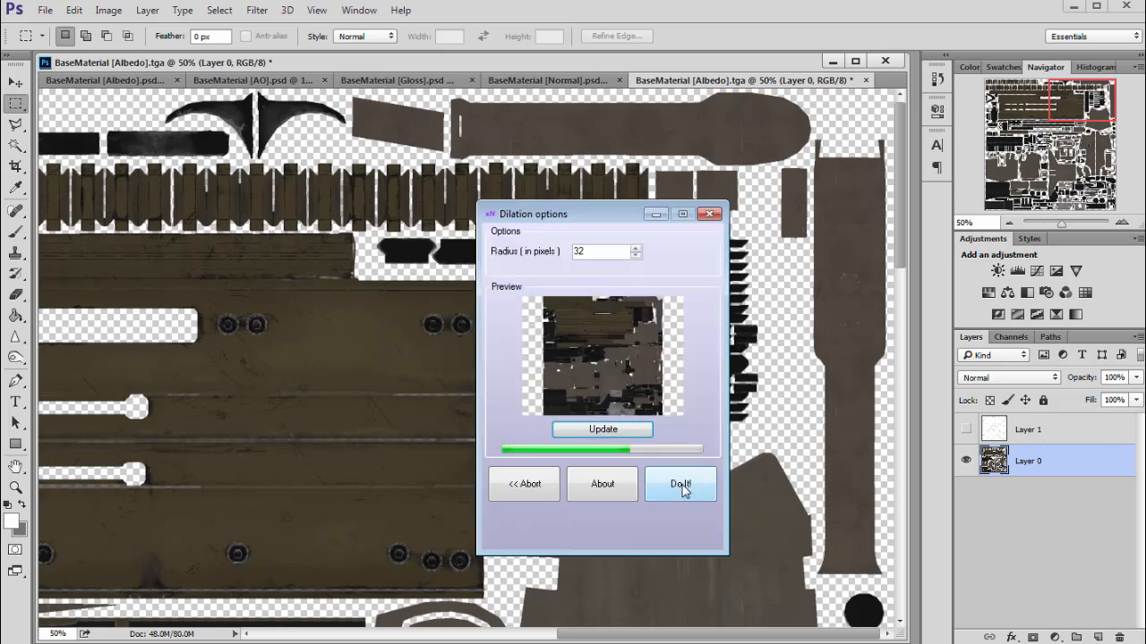
pyautogui.click(678, 487)
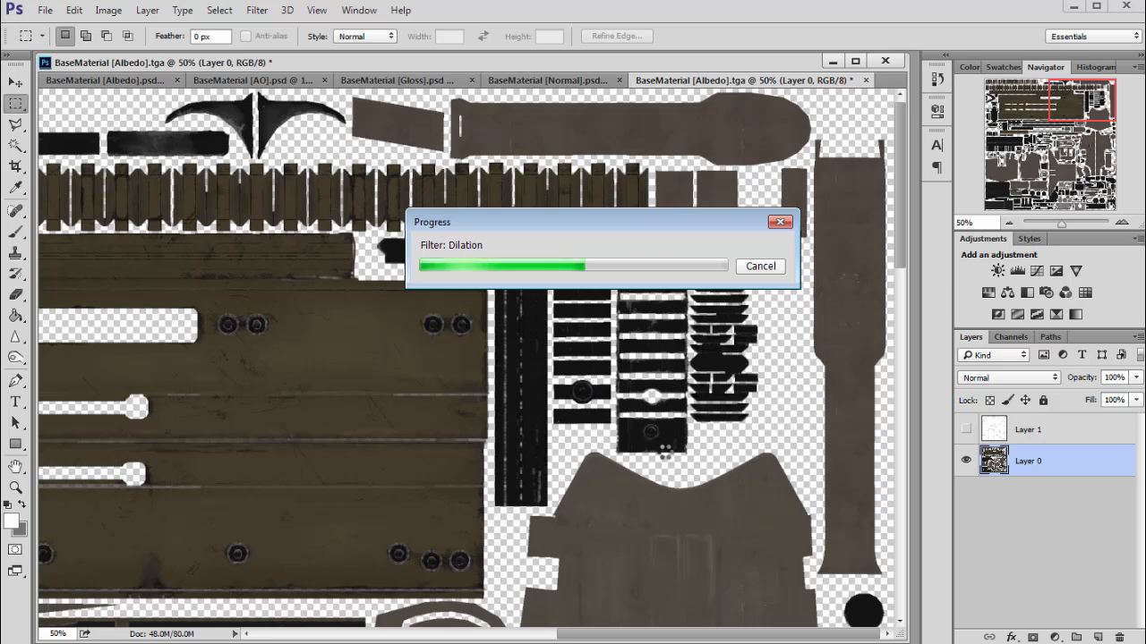
# Examine the dilated island edges and remaining transparent gaps, both close up and across the whole texture.
pyautogui.moveTo(1070, 120); pyautogui.dragTo(996, 132)
pyautogui.click(1121, 223)
pyautogui.click(1122, 223)
pyautogui.click(1121, 223)
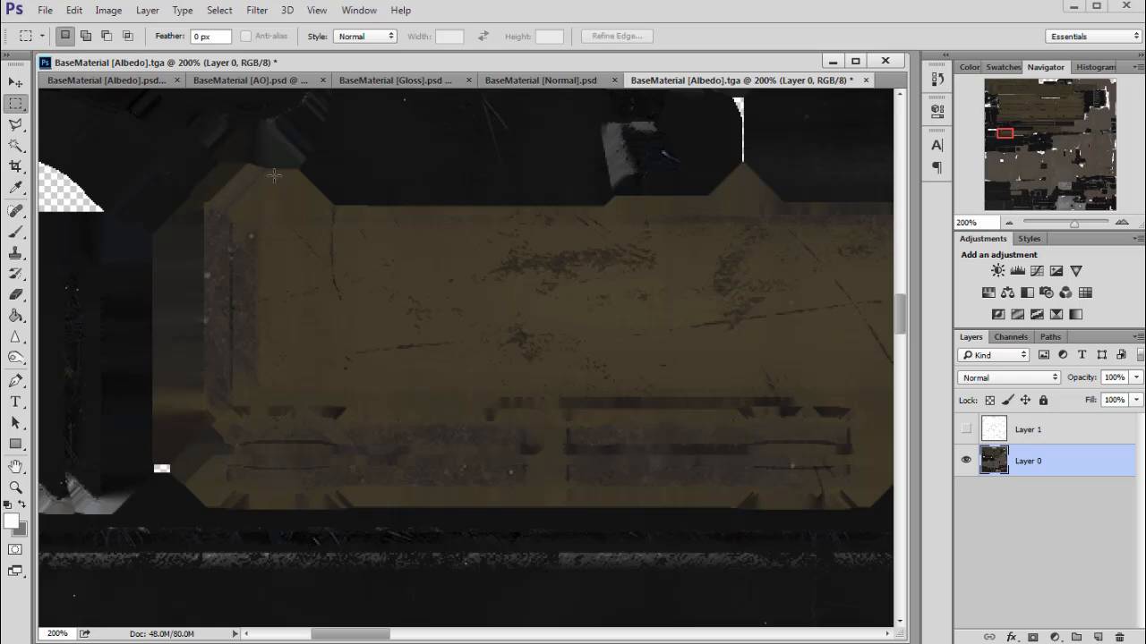
pyautogui.click(1009, 224)
pyautogui.click(1009, 223)
pyautogui.click(1008, 224)
pyautogui.click(1008, 223)
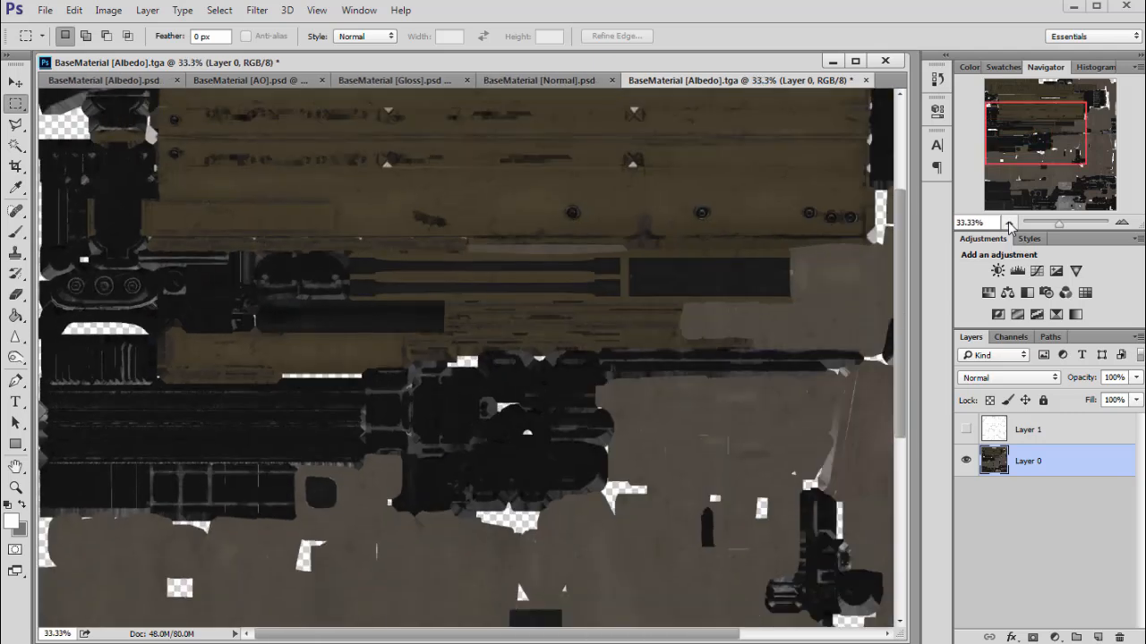
pyautogui.click(1009, 224)
pyautogui.click(1009, 224)
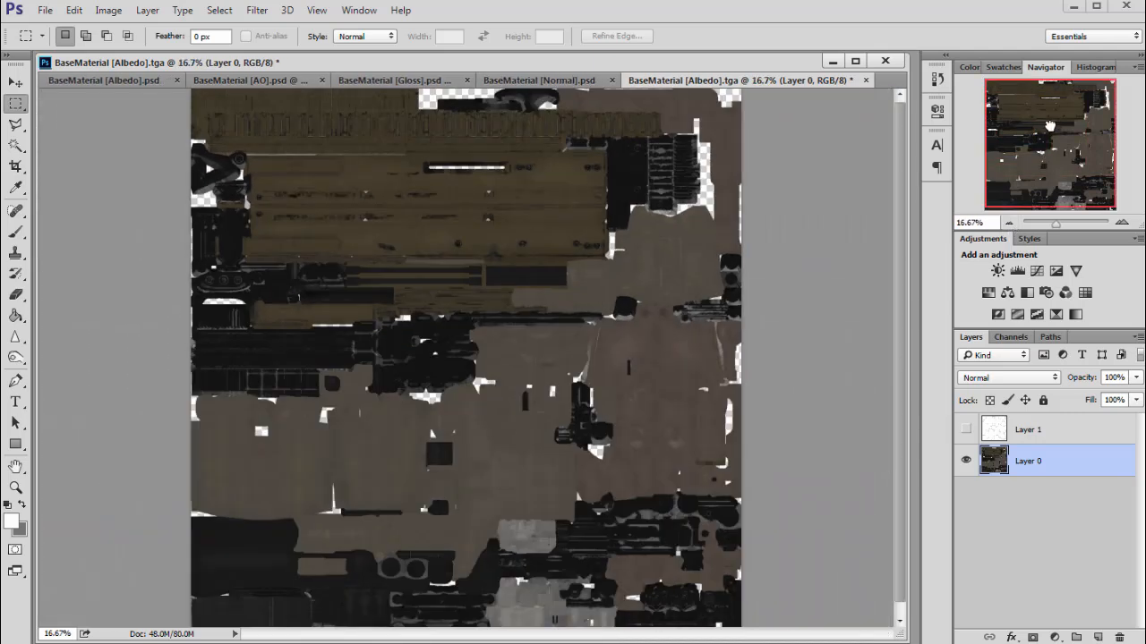
pyautogui.moveTo(1051, 129); pyautogui.dragTo(1043, 167)
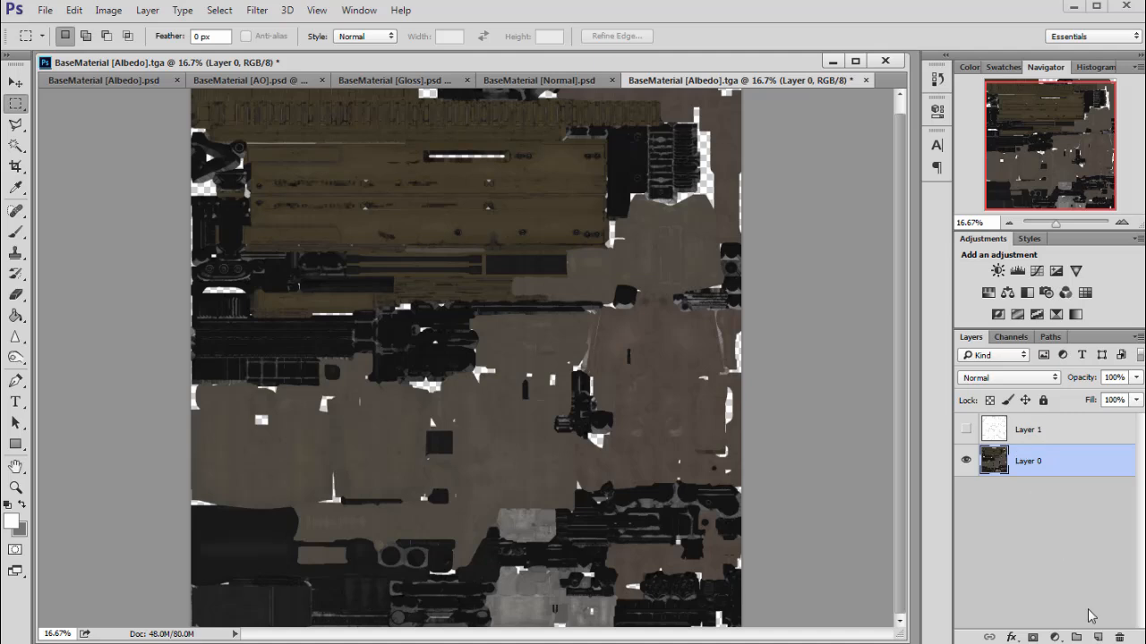
# Add a new layer beneath Layer 0 and fill it with a dark grey-brown matching the texture.
pyautogui.click(1097, 637)
pyautogui.moveTo(1043, 470); pyautogui.dragTo(1041, 526)
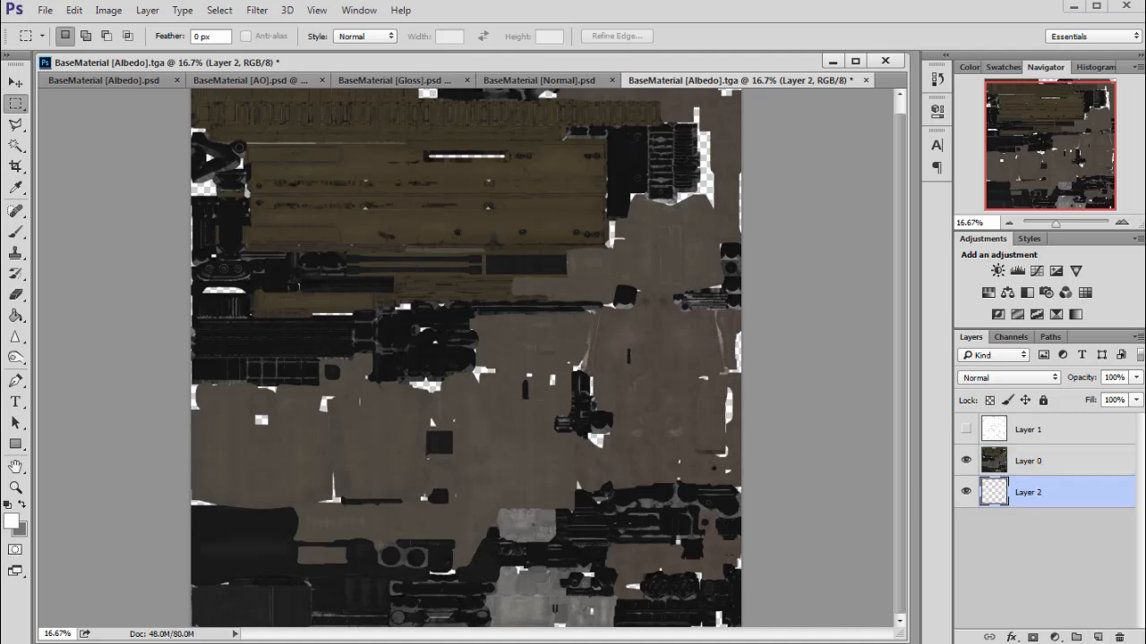
pyautogui.click(15, 315)
pyautogui.click(21, 505)
pyautogui.click(12, 523)
pyautogui.moveTo(466, 397); pyautogui.dragTo(496, 361)
pyautogui.click(811, 9)
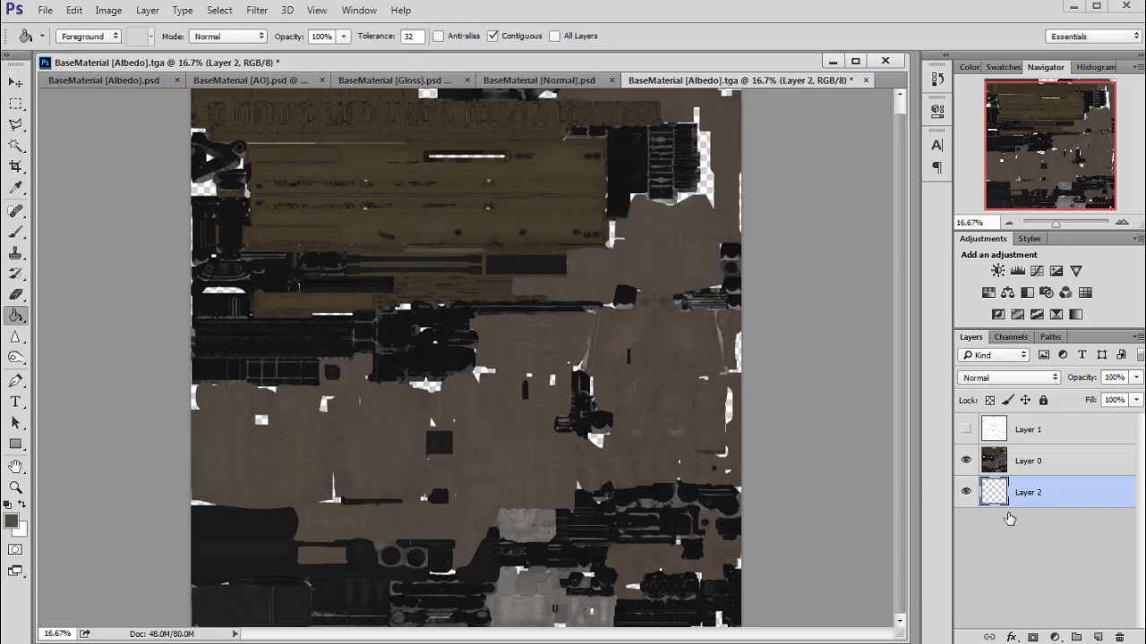
pyautogui.click(676, 502)
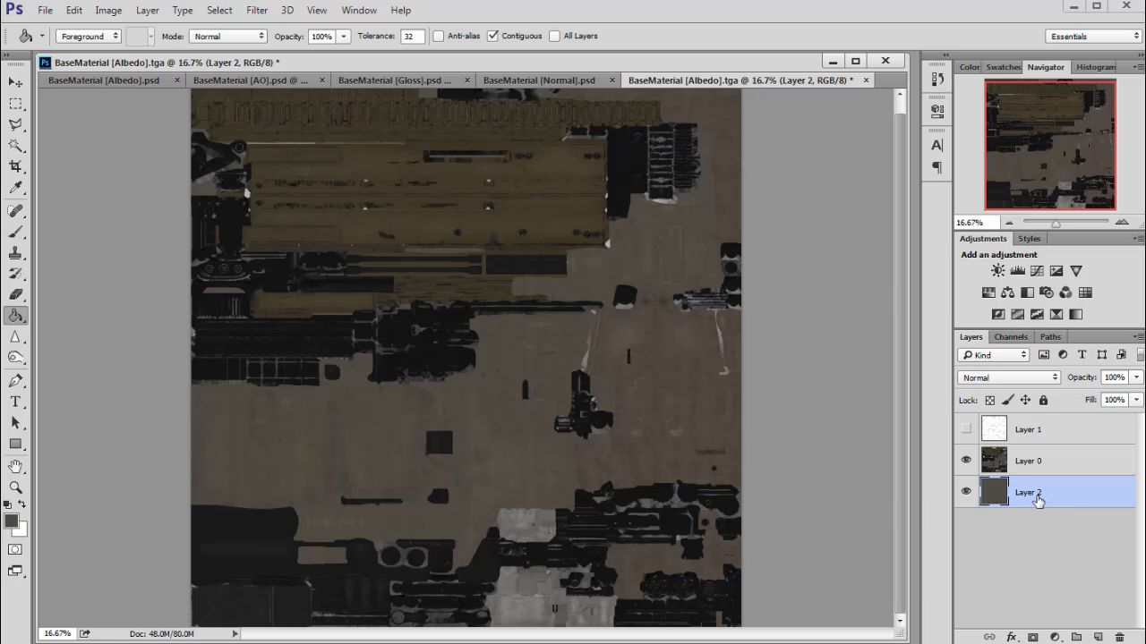
# Merge the dilated texture layer with the grey-brown fill layer, then select and copy the whole result.
pyautogui.click(1023, 474)
pyautogui.hotkey('ctrl', 'e')
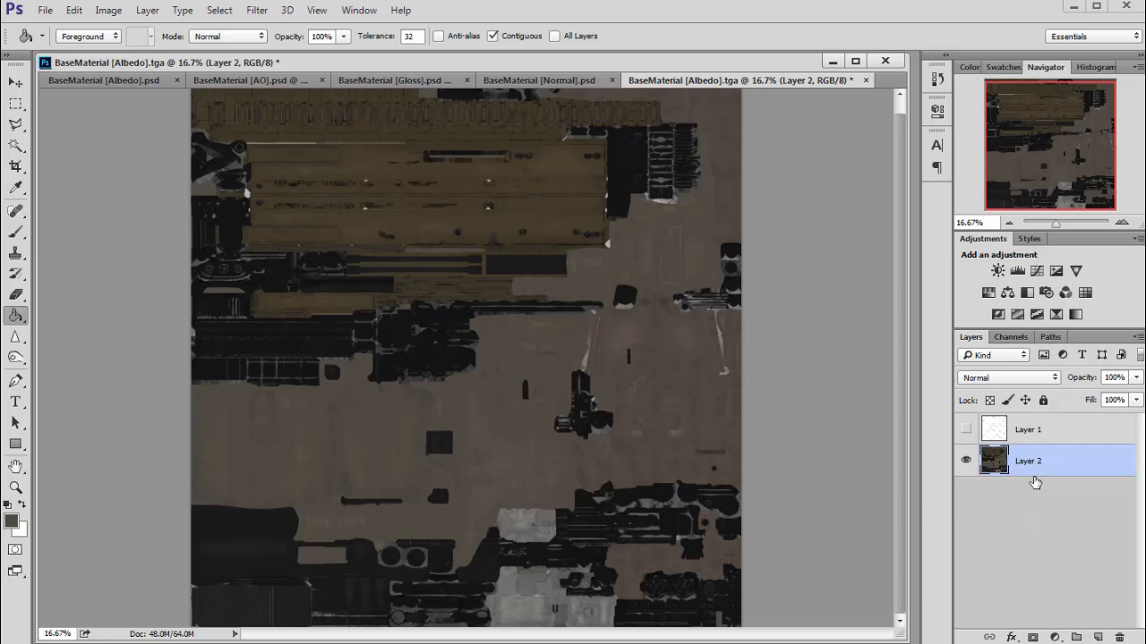
pyautogui.hotkey('ctrl', 'a')
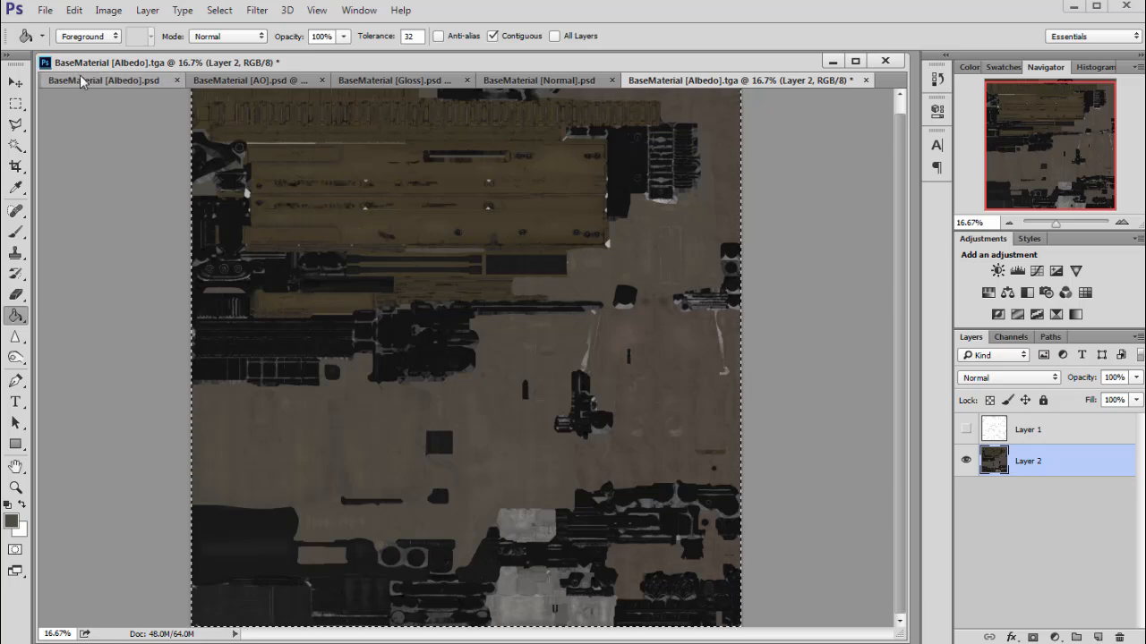
# Hide the topmost layer in BaseMaterial [Albedo].psd and paste the dilated texture as a new layer just above Background.
pyautogui.click(134, 81)
pyautogui.click(966, 433)
pyautogui.moveTo(1140, 469); pyautogui.dragTo(1138, 562)
pyautogui.click(1096, 623)
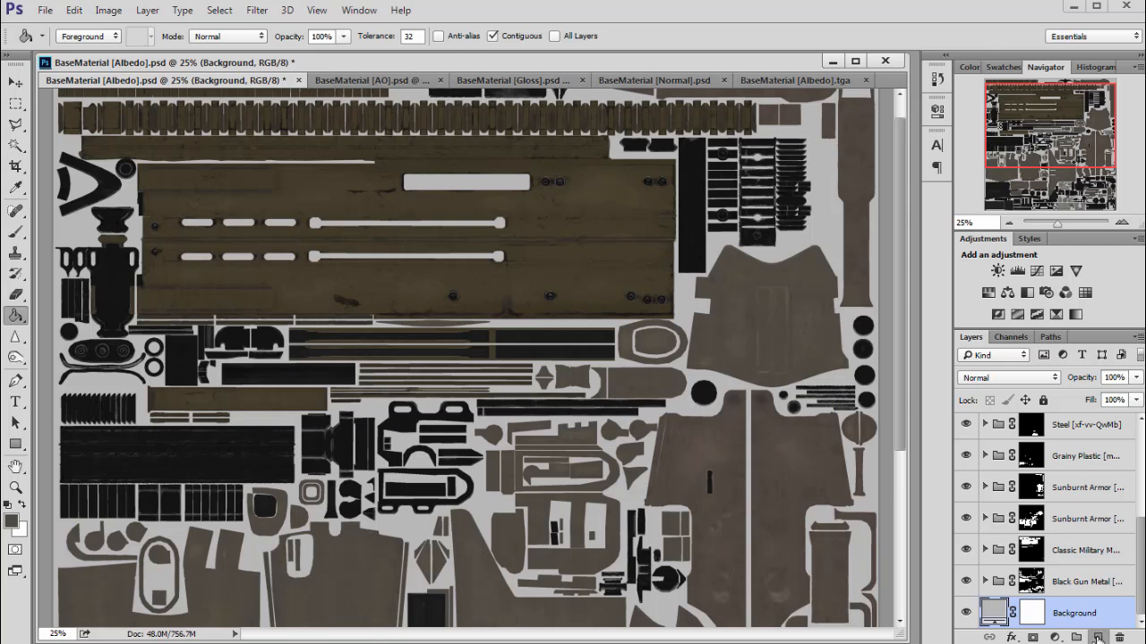
pyautogui.click(1097, 637)
pyautogui.hotkey('ctrl', 'v')
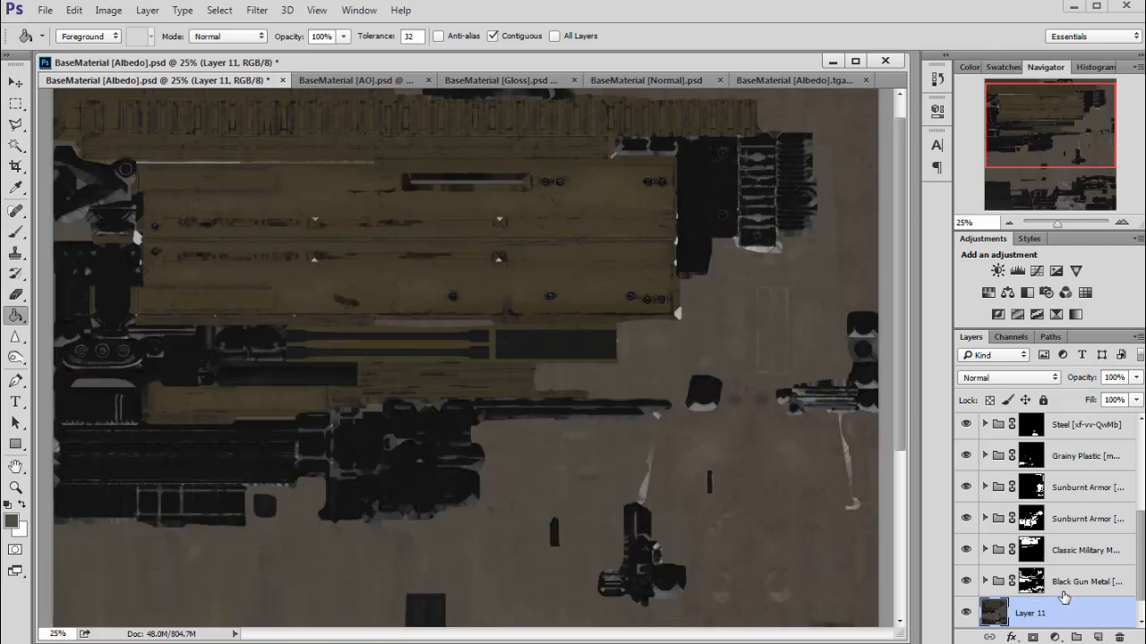
# Compare the albedo with and without the pasted dilation layer, Layer 11, leaving the layer shown.
pyautogui.scroll(-1, 1072, 592)
pyautogui.click(964, 582)
pyautogui.click(965, 582)
pyautogui.click(965, 581)
pyautogui.click(965, 582)
pyautogui.click(965, 582)
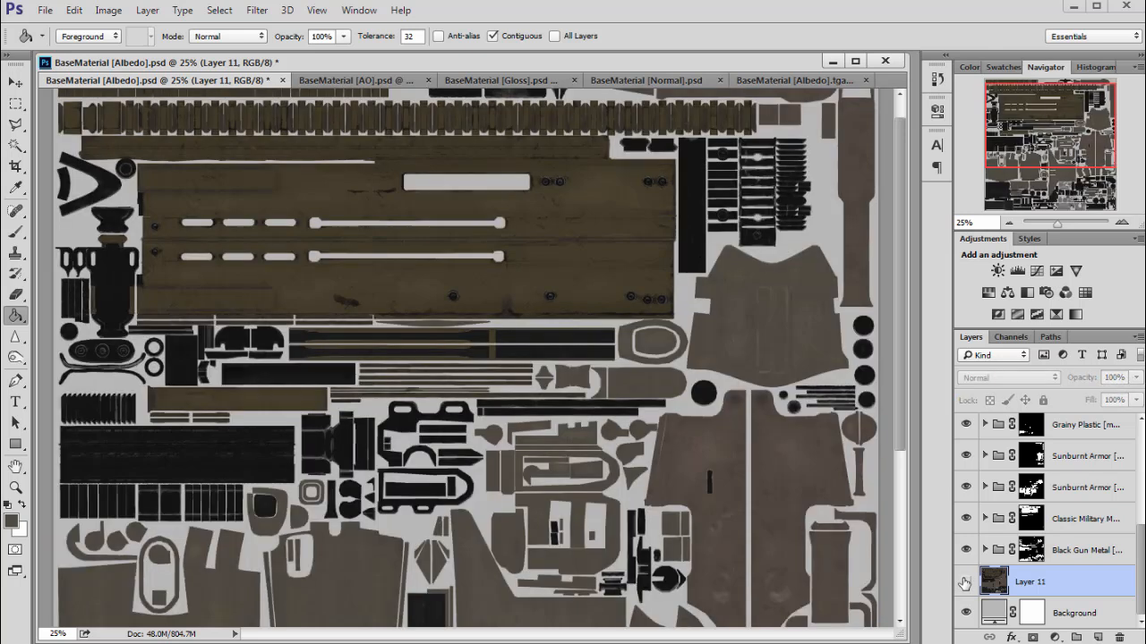
pyautogui.click(965, 583)
pyautogui.moveTo(1016, 130)
pyautogui.mouseDown()
pyautogui.moveTo(994, 180)
pyautogui.moveTo(1021, 94)
pyautogui.moveTo(1011, 158)
pyautogui.moveTo(1007, 113)
pyautogui.mouseUp()
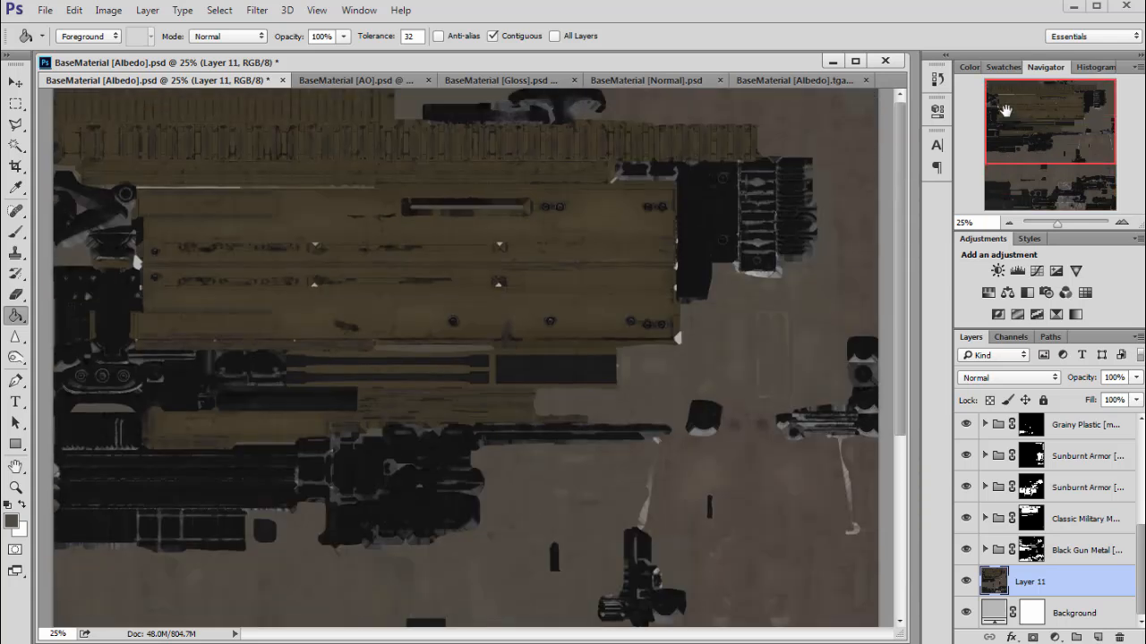
pyautogui.click(965, 583)
pyautogui.click(965, 583)
# Compare the albedo with the beach layer shown and hidden, leaving the layer hidden.
pyautogui.scroll(5, 1083, 466)
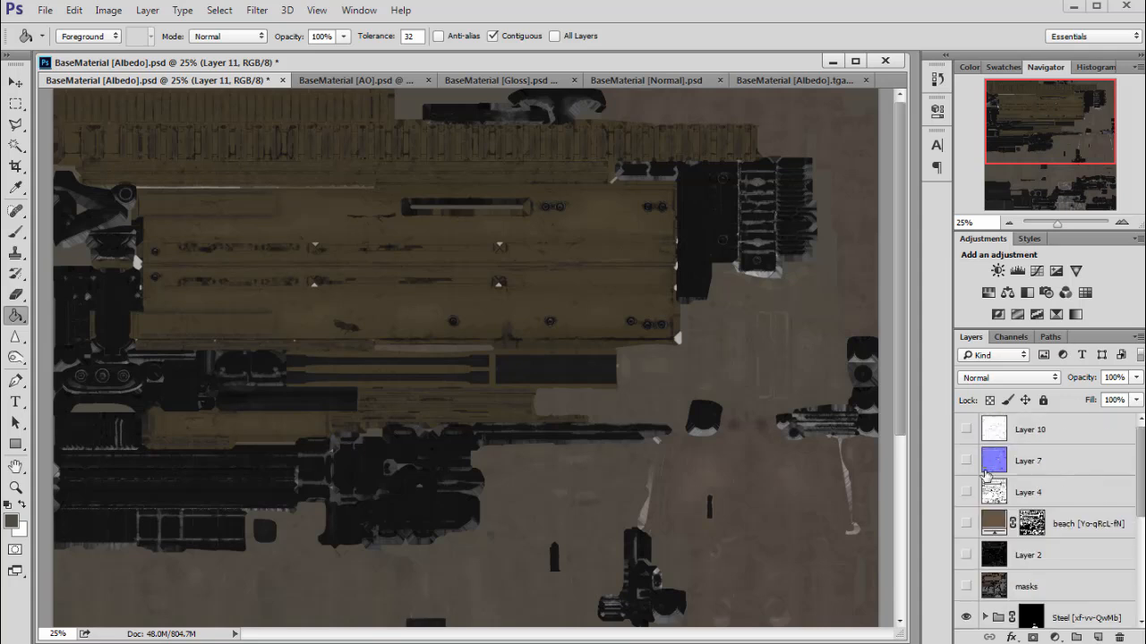
pyautogui.click(965, 524)
pyautogui.click(967, 524)
pyautogui.click(966, 524)
pyautogui.click(967, 525)
pyautogui.click(967, 524)
pyautogui.click(967, 525)
# Try to save a copy of the albedo over BaseMaterial [Albedo].tga while that file is still open.
pyautogui.hotkey('ctrl', 'shift', 's')
pyautogui.click(274, 564)
pyautogui.click(266, 538)
pyautogui.press('Return')
pyautogui.press('Left')
pyautogui.press('Return')
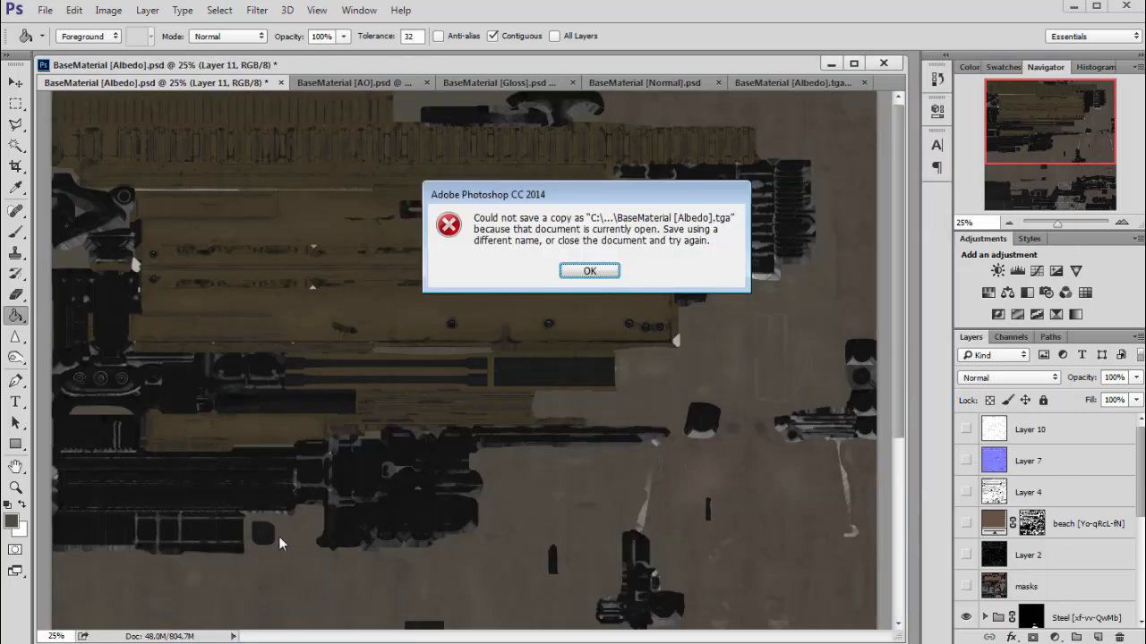
pyautogui.click(588, 271)
# Close the open BaseMaterial [Albedo].tga document without saving and save the albedo PSD.
pyautogui.click(842, 82)
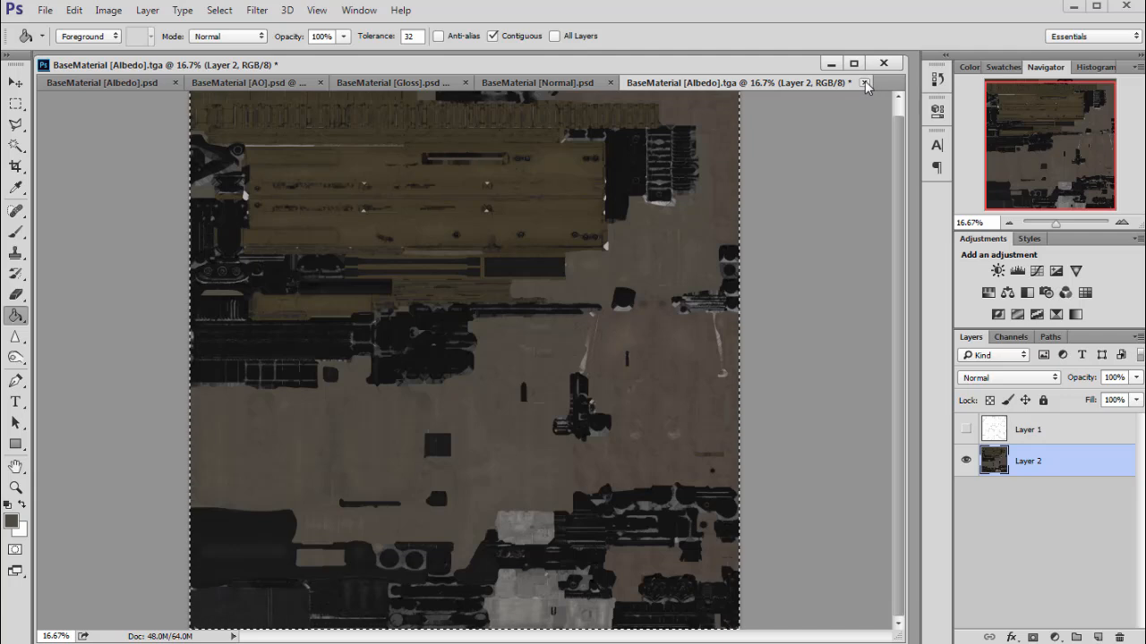
pyautogui.click(864, 82)
pyautogui.click(578, 261)
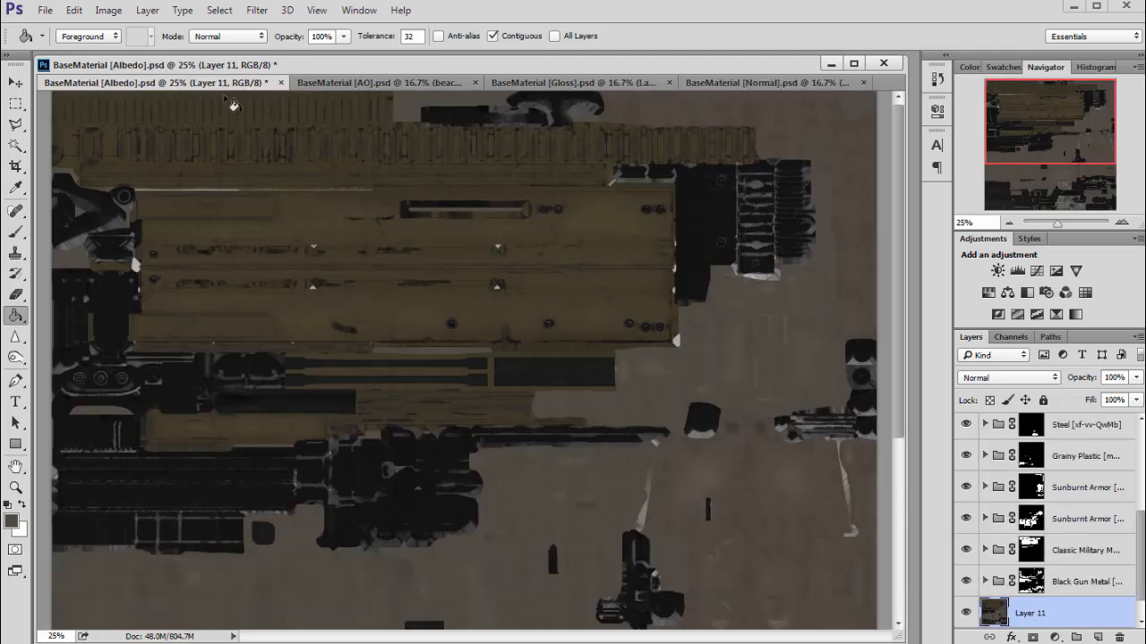
pyautogui.hotkey('ctrl', 's')
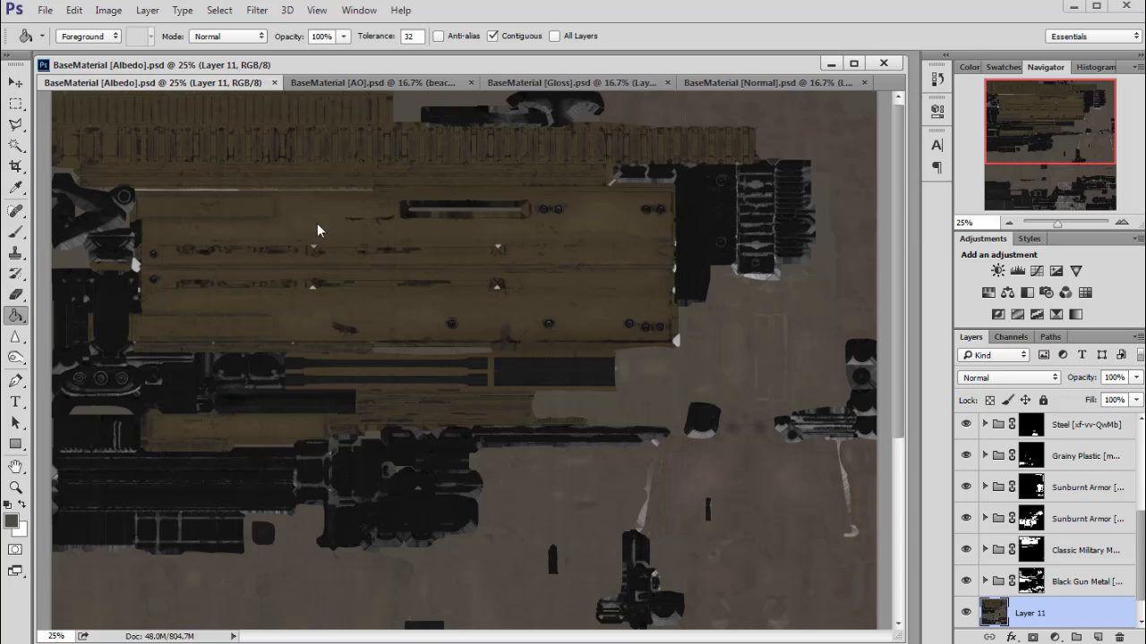
# Save a Targa copy of the albedo as BaseMaterial [Albedo].tga, replacing the existing file.
pyautogui.hotkey('ctrl', 'shift', 's')
pyautogui.click(315, 562)
pyautogui.click(294, 537)
pyautogui.press('Return')
pyautogui.press('Left')
pyautogui.press('Return')
pyautogui.press('Return')
# Switch to Maya and reload BaseMaterial [Albedo].tga in the rifle's file32q texture node.
pyautogui.hotkey('alt', 'Tab')
pyautogui.hotkey('alt', 'Tab')
pyautogui.moveTo(544, 358); pyautogui.dragTo(305, 334)
pyautogui.moveTo(460, 362); pyautogui.dragTo(435, 355)
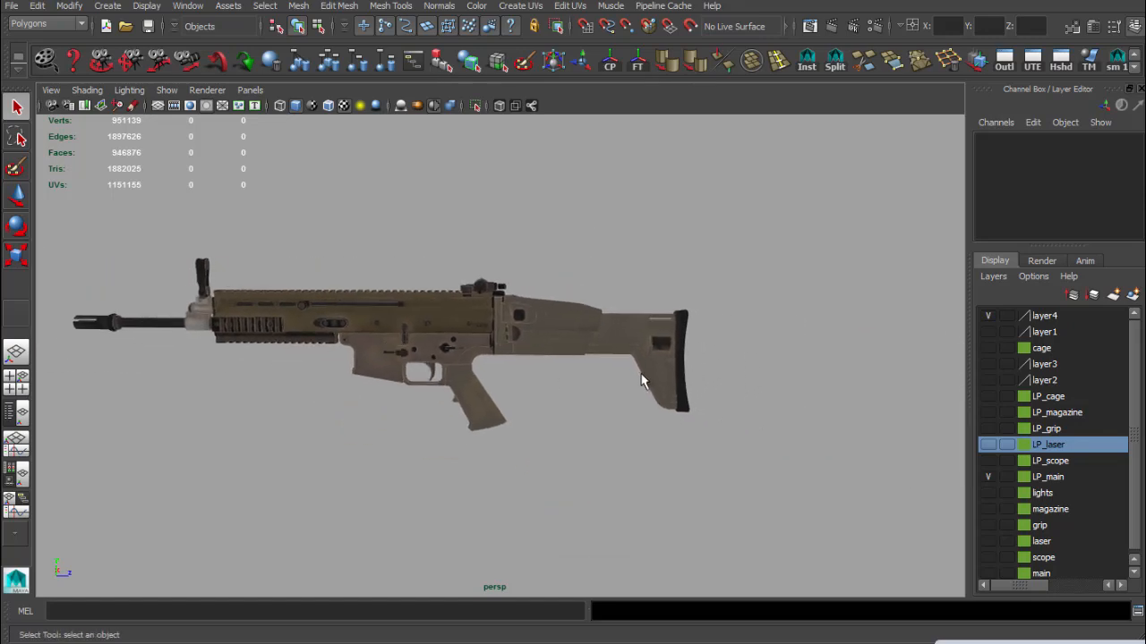
pyautogui.moveTo(1011, 643); pyautogui.dragTo(889, 373)
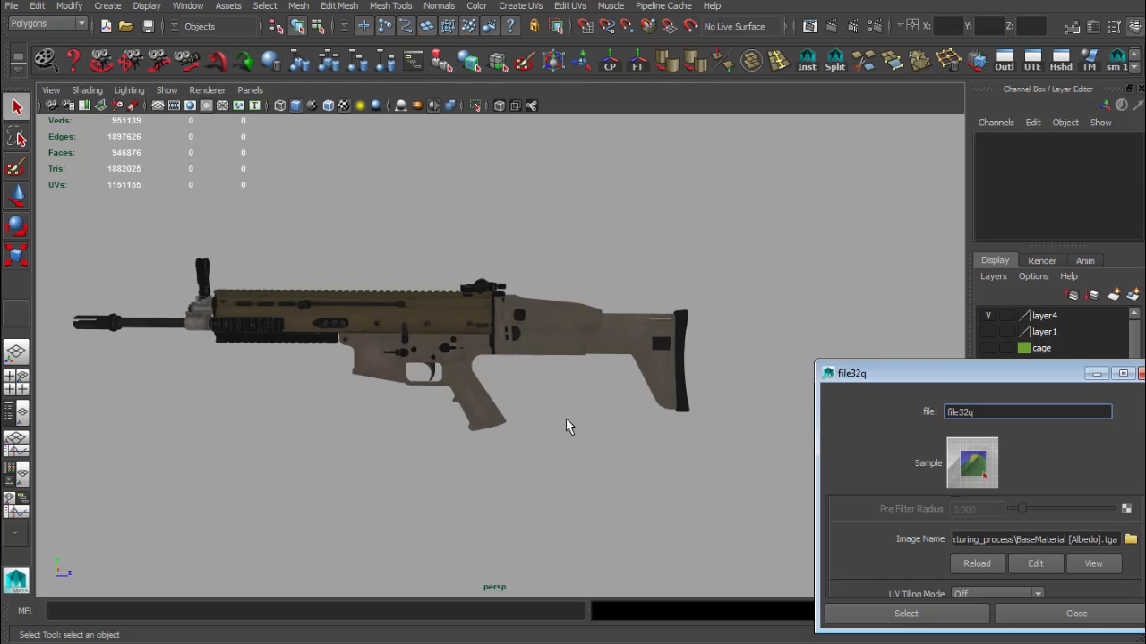
# Examine the rifle's UV seams with the dilated albedo from different angles and distances.
pyautogui.scroll(-2, 513, 369)
pyautogui.moveTo(513, 369); pyautogui.dragTo(483, 350)
pyautogui.moveTo(403, 361); pyautogui.dragTo(445, 320)
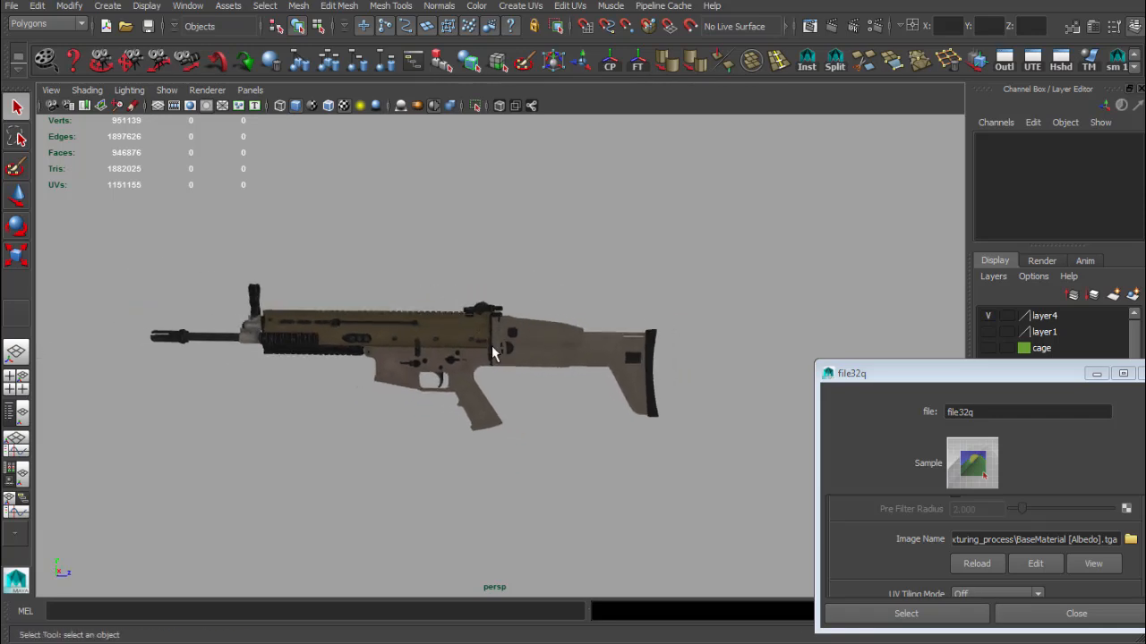
pyautogui.moveTo(482, 349); pyautogui.dragTo(275, 347)
pyautogui.moveTo(275, 348); pyautogui.dragTo(523, 389)
pyautogui.scroll(-1, 528, 390)
# Switch back to Photoshop and show the beach layer in the albedo PSD.
pyautogui.hotkey('alt', 'Tab')
pyautogui.click(561, 395)
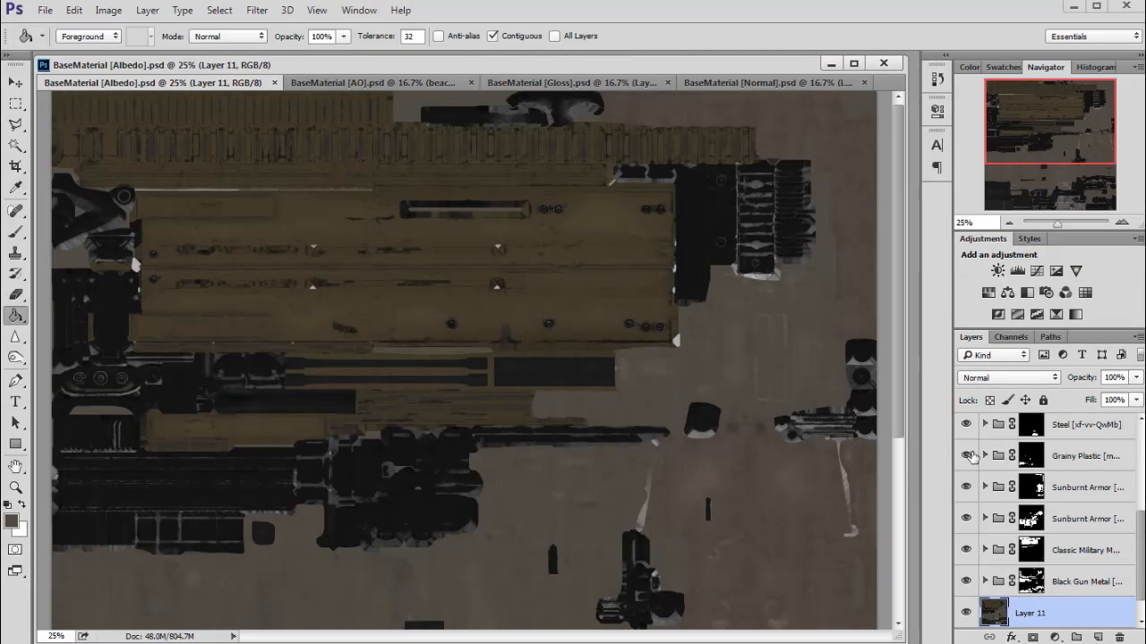
pyautogui.scroll(2, 1022, 464)
pyautogui.click(965, 517)
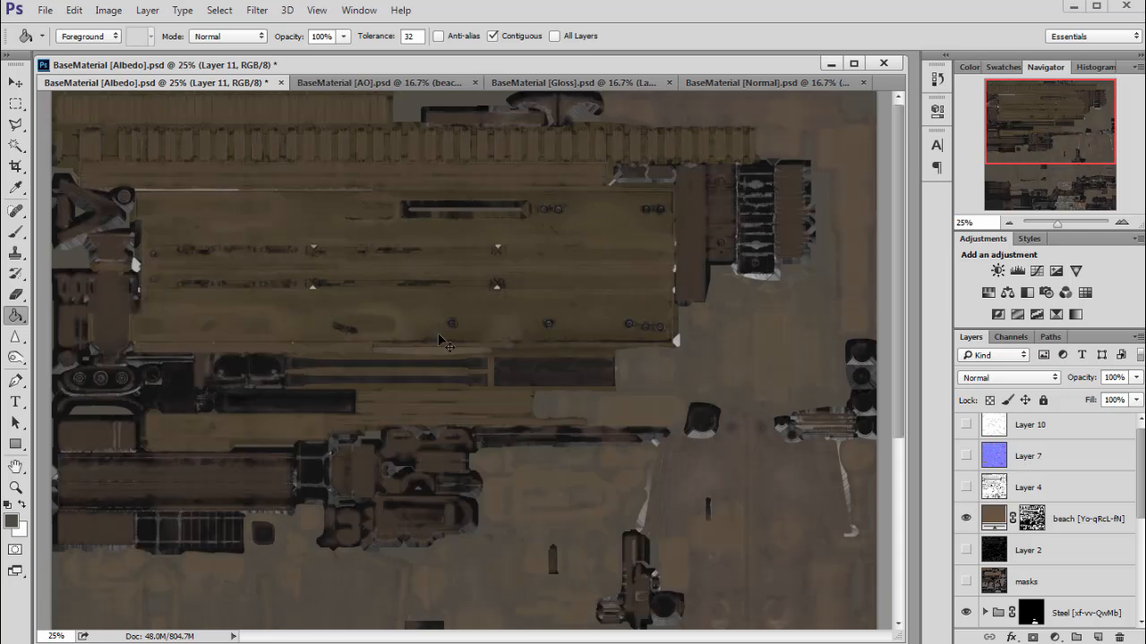
# Overwrite BaseMaterial [Albedo].tga with a copy of the albedo that includes the beach layer.
pyautogui.hotkey('ctrl', 'shift', 's')
pyautogui.click(308, 506)
pyautogui.click(302, 643)
pyautogui.press('Return')
pyautogui.press('Return')
pyautogui.press('Return')
# Reload the albedo texture in Maya, examine the beach layer's effect on the rifle, and return to Photoshop.
pyautogui.hotkey('alt', 'Tab')
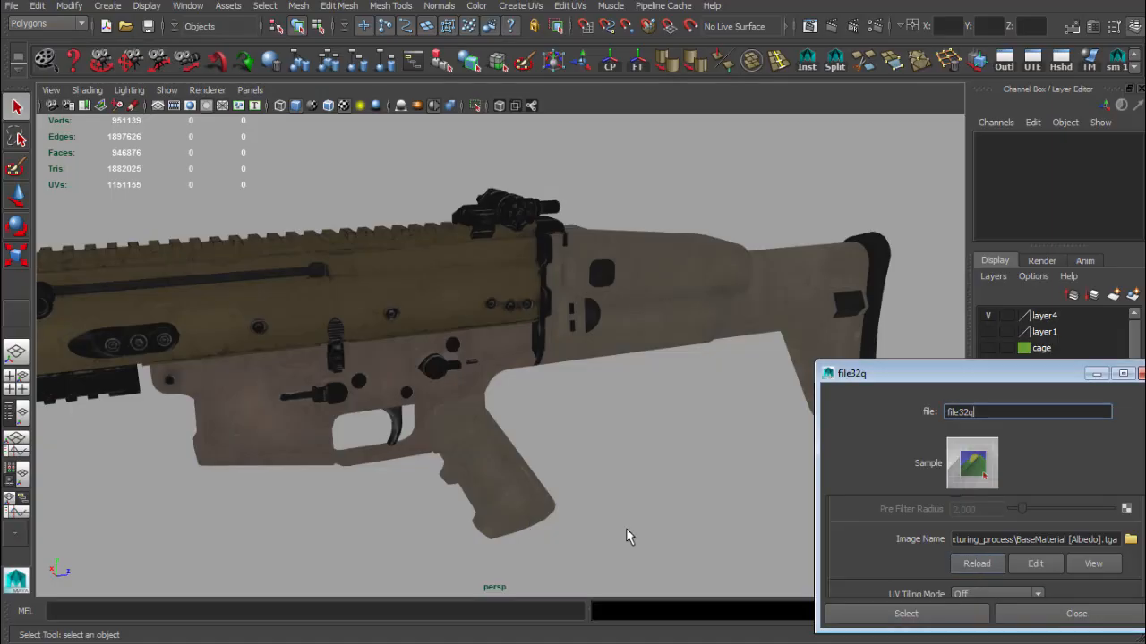
pyautogui.moveTo(446, 500); pyautogui.dragTo(570, 349)
pyautogui.hotkey('alt', 'Tab')
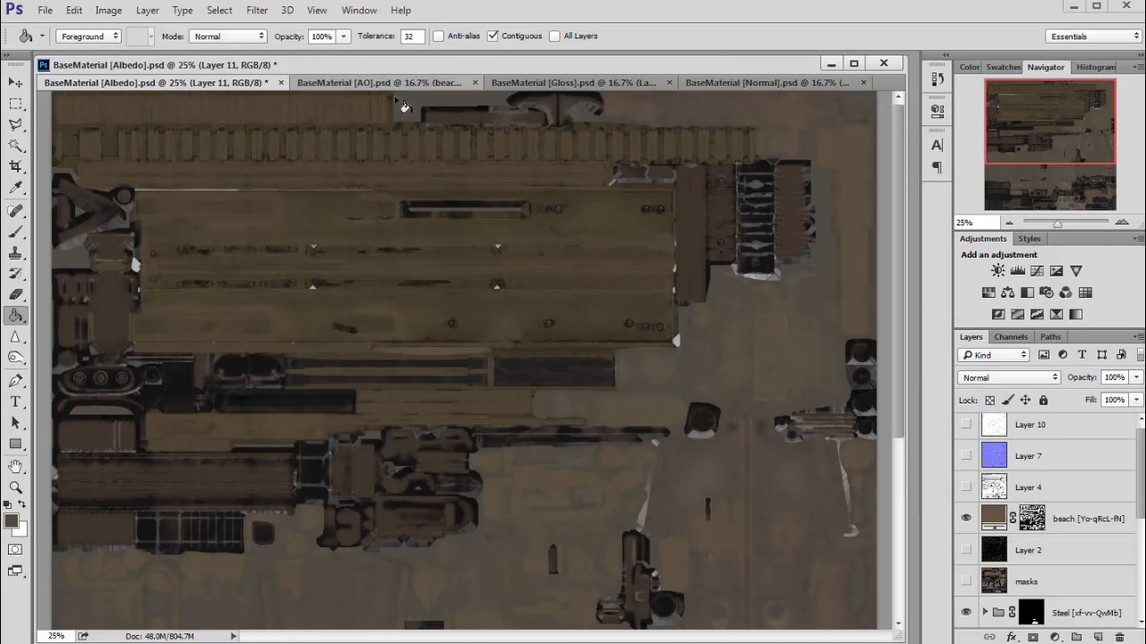
# Hide the beach layer in the albedo PSD and view the AO and Gloss documents.
pyautogui.click(966, 520)
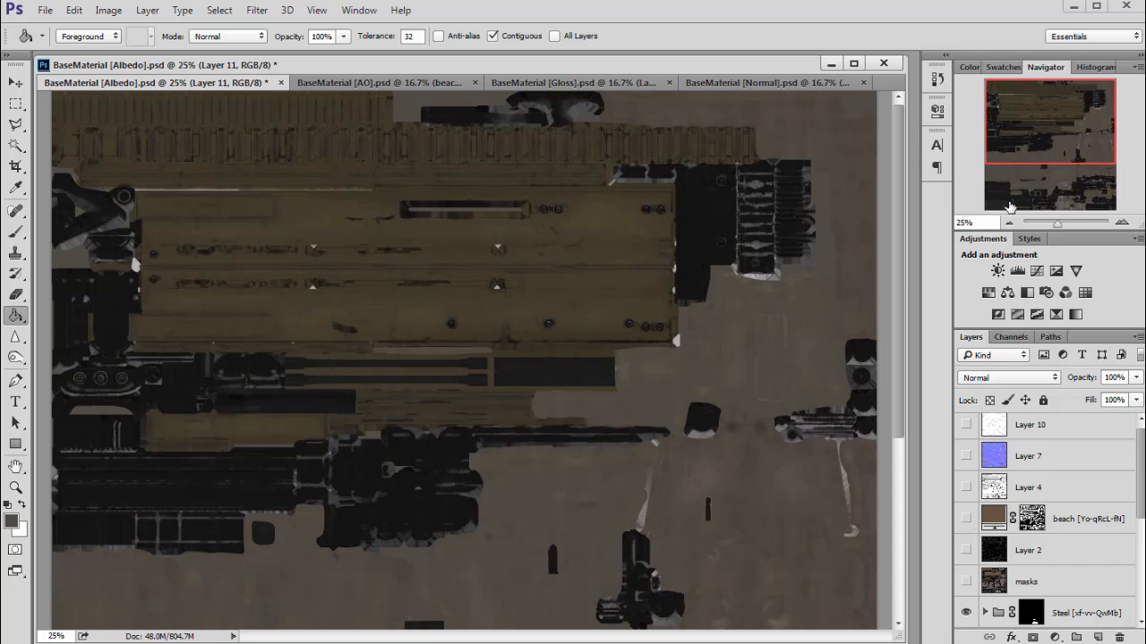
pyautogui.click(383, 85)
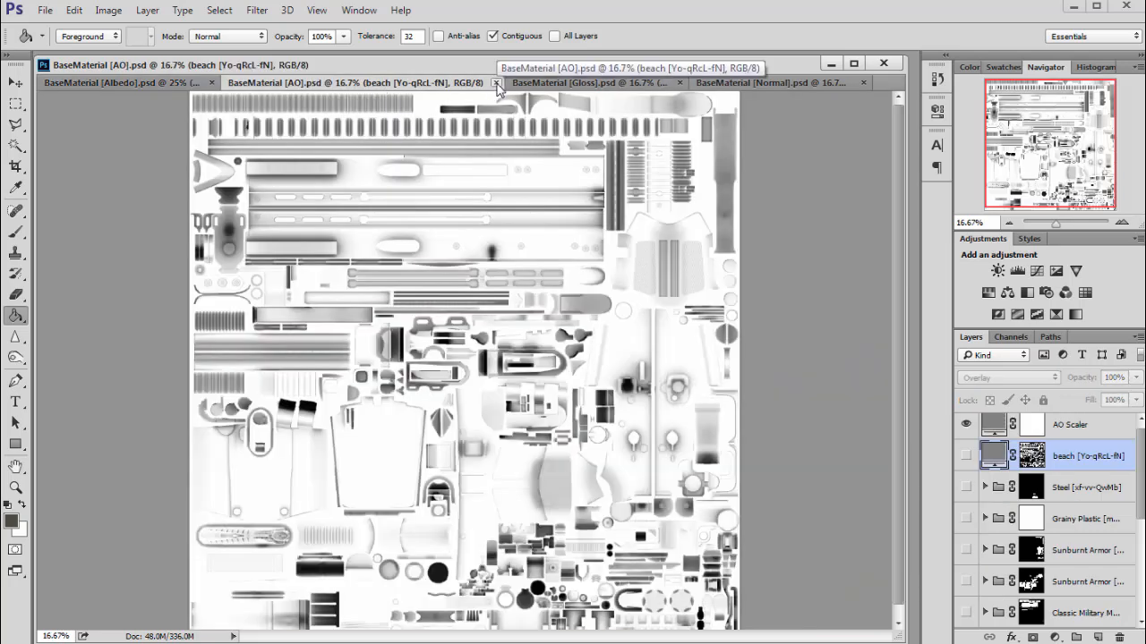
pyautogui.click(551, 86)
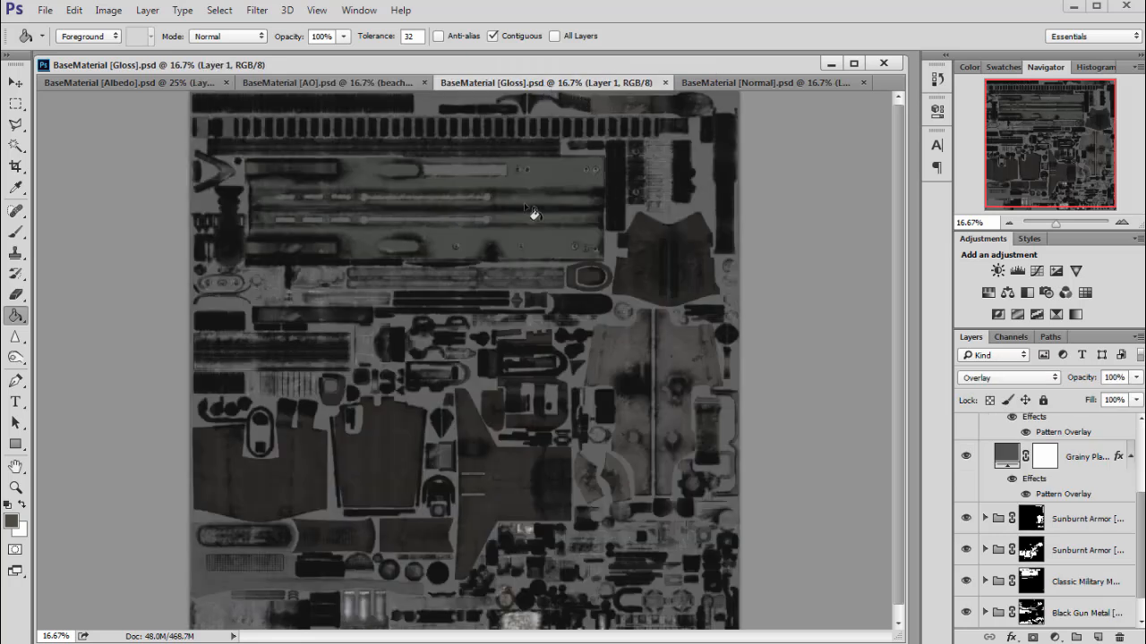
# Darken the Gloss document's Background fill layer to colour 262626 and save the document.
pyautogui.click(1045, 192)
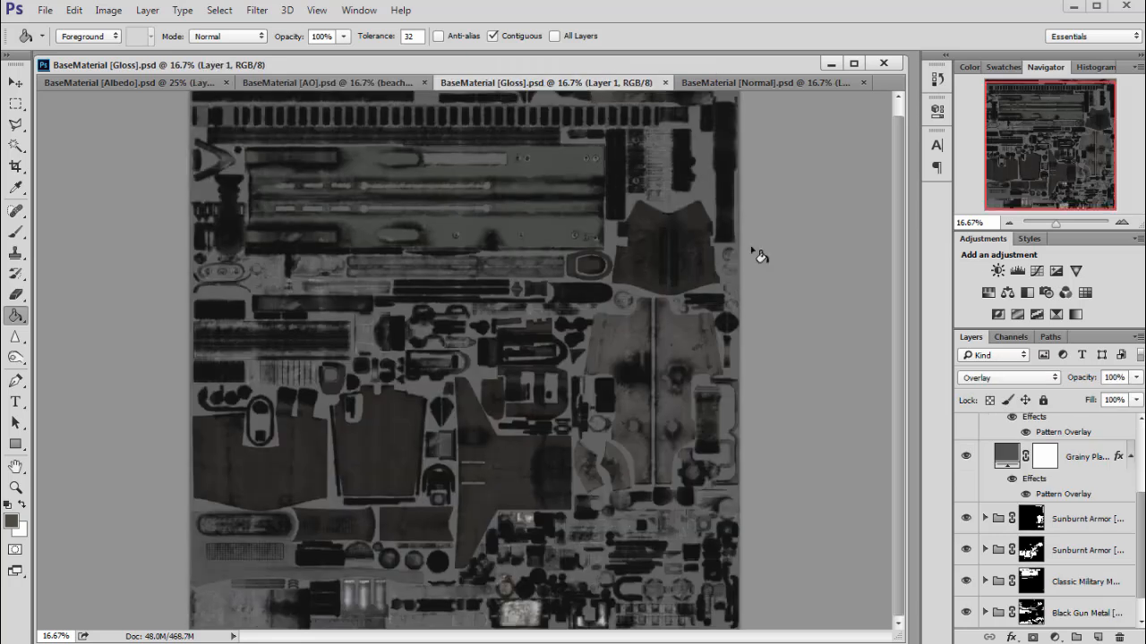
pyautogui.scroll(-1, 1081, 567)
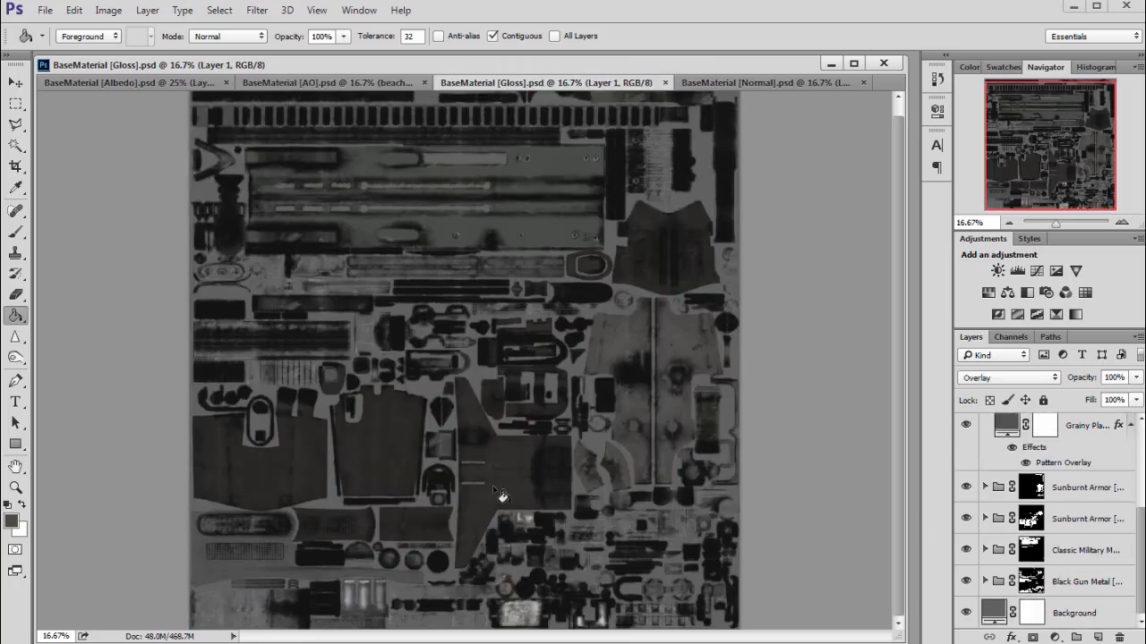
pyautogui.doubleClick(991, 614)
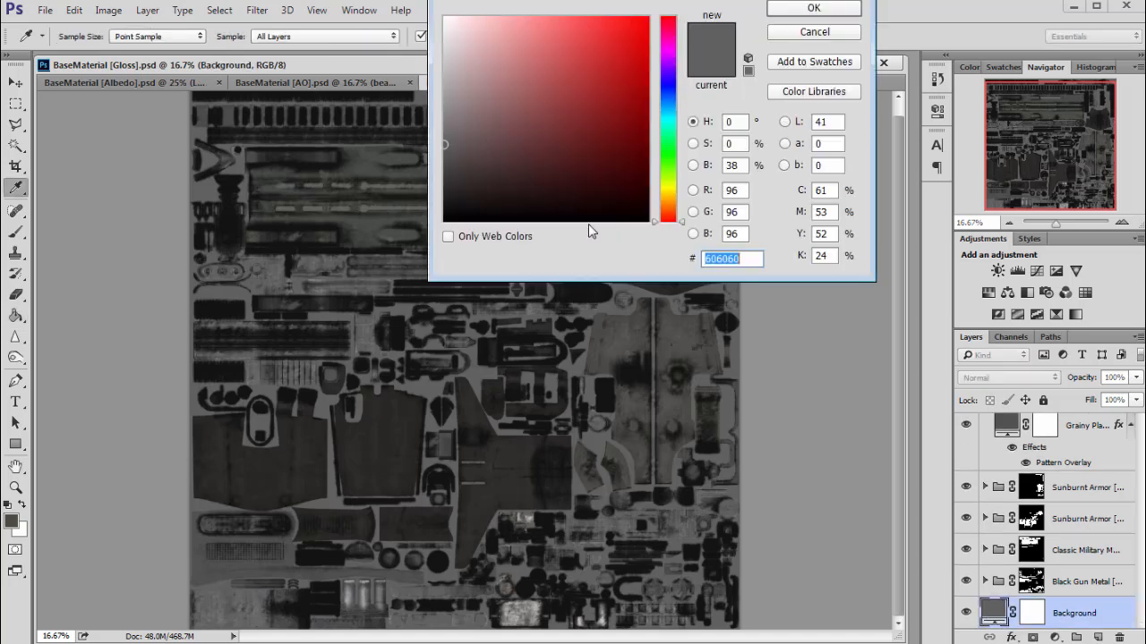
pyautogui.moveTo(453, 172); pyautogui.dragTo(444, 192)
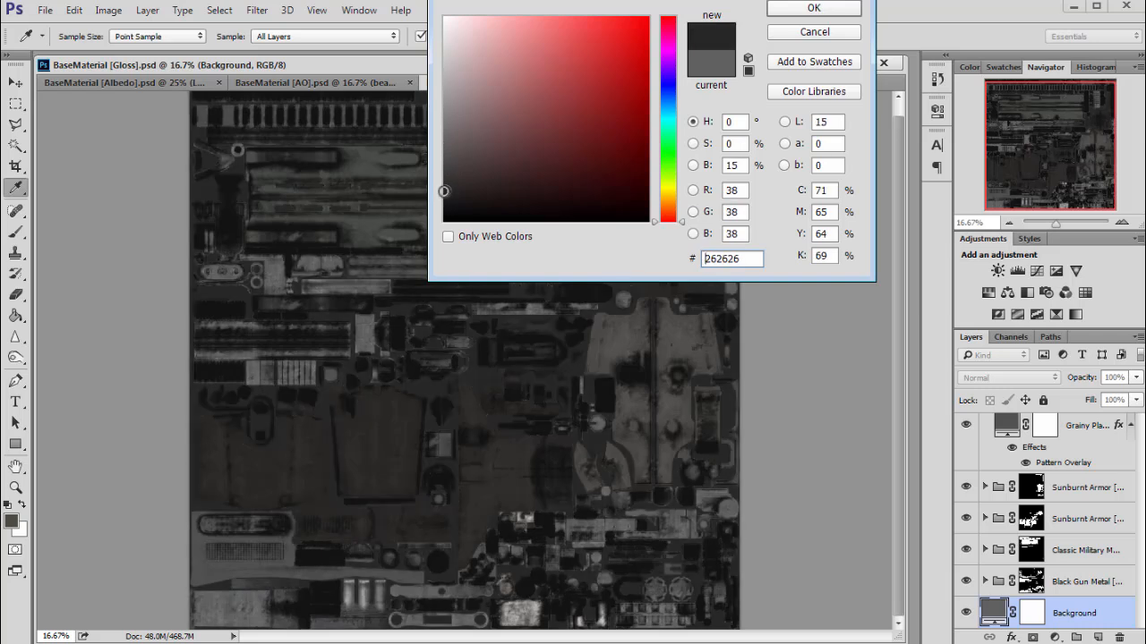
pyautogui.click(813, 9)
pyautogui.moveTo(1033, 152)
pyautogui.mouseDown()
pyautogui.moveTo(1036, 123)
pyautogui.moveTo(1030, 190)
pyautogui.moveTo(1031, 132)
pyautogui.mouseUp()
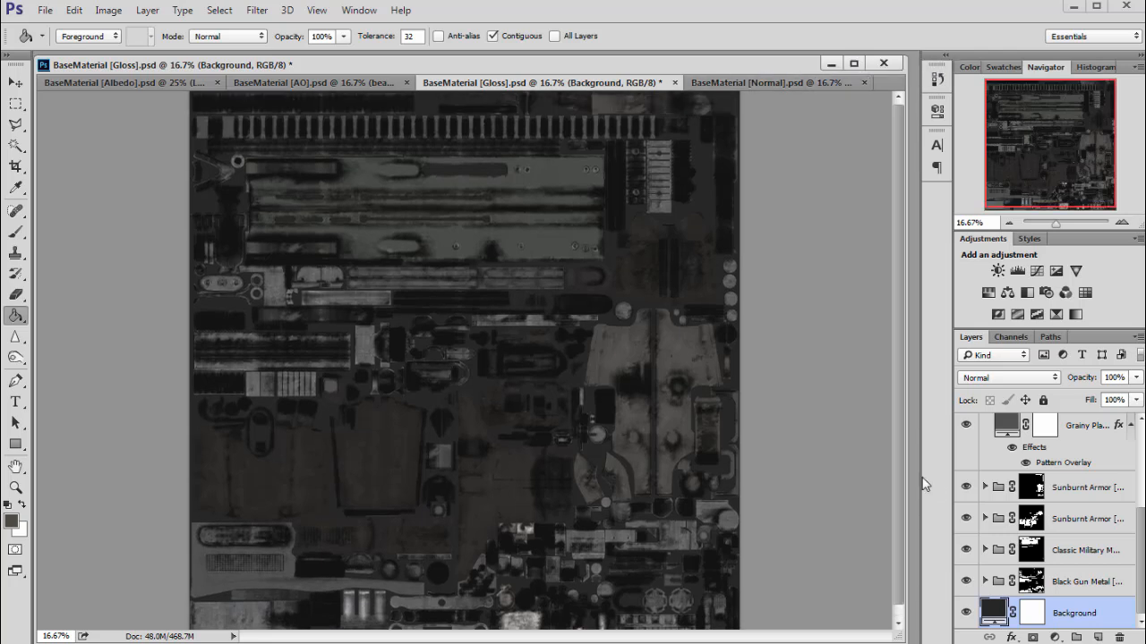
pyautogui.hotkey('ctrl', 's')
# Show the albedo document again and switch to Maya to view the textured rifle.
pyautogui.click(125, 83)
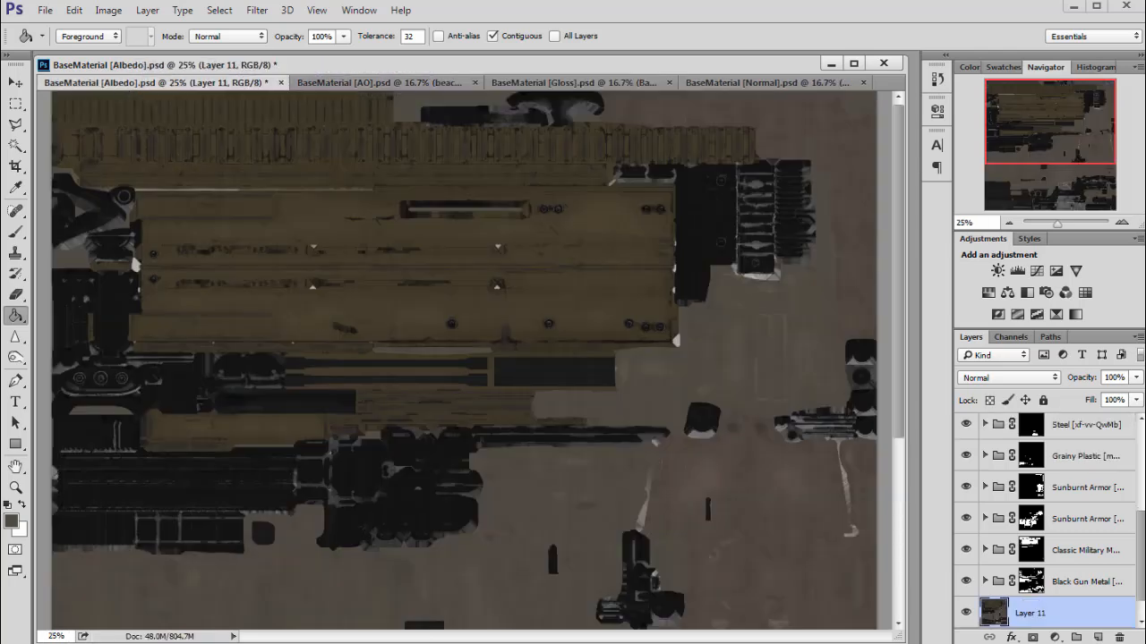
pyautogui.hotkey('alt', 'Tab')
pyautogui.hotkey('alt', 'Tab')
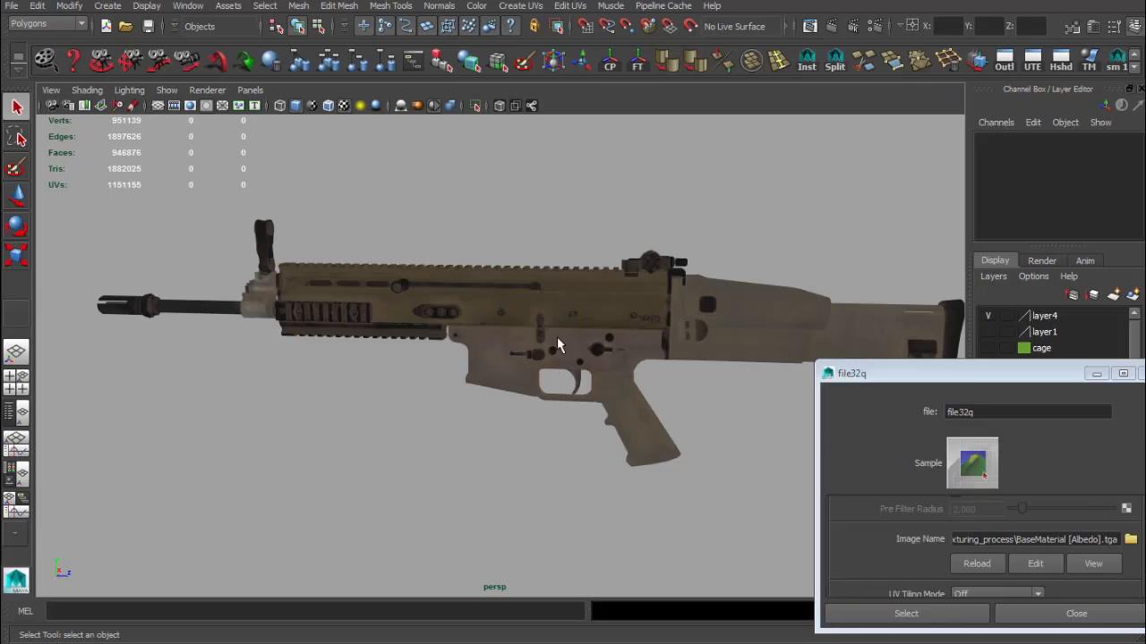